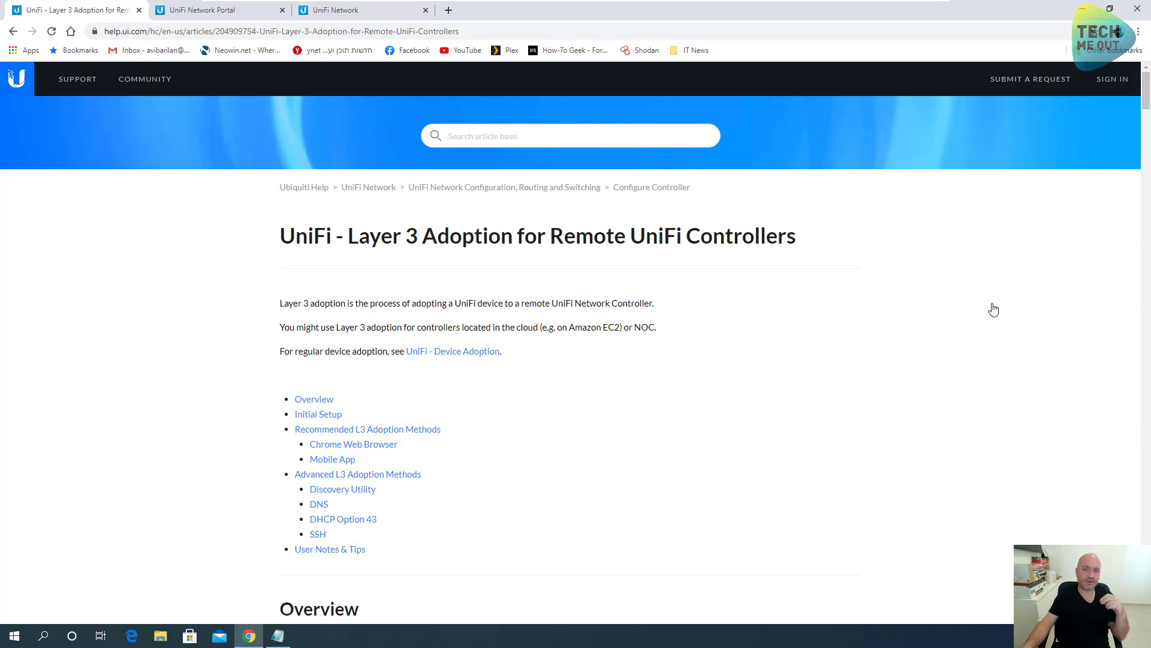
# Step: Search for the Ubiquiti Device Discovery Tool in the Chrome Web Store and launch it
pyautogui.click(449, 12)
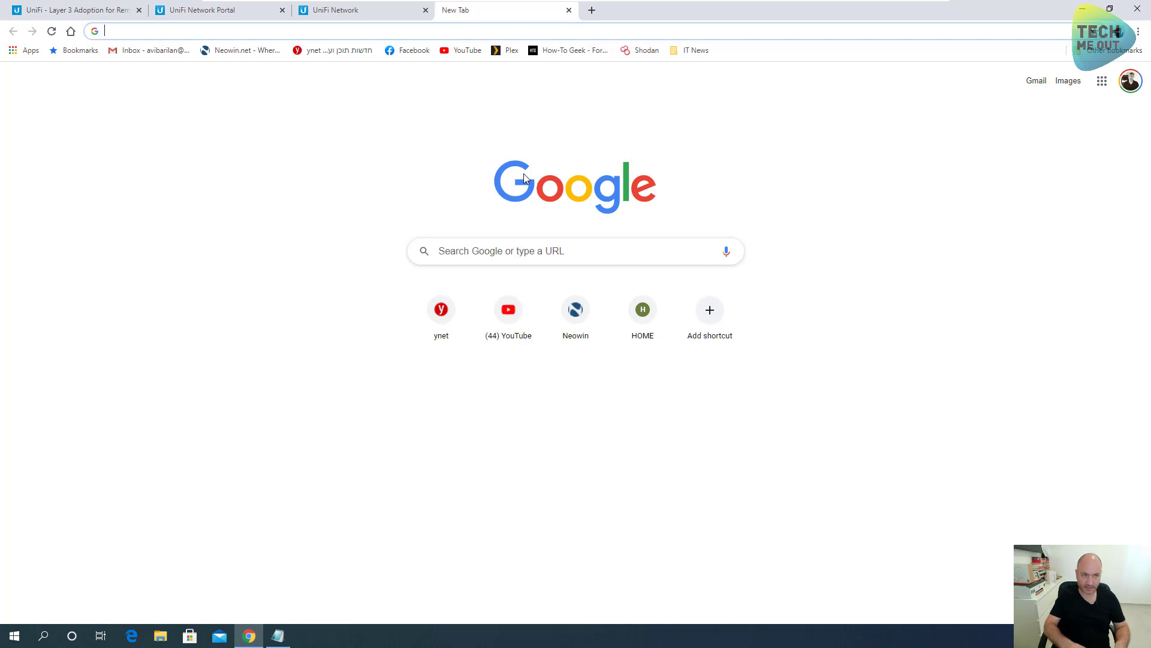
pyautogui.write('unifi discovery tool chrome')
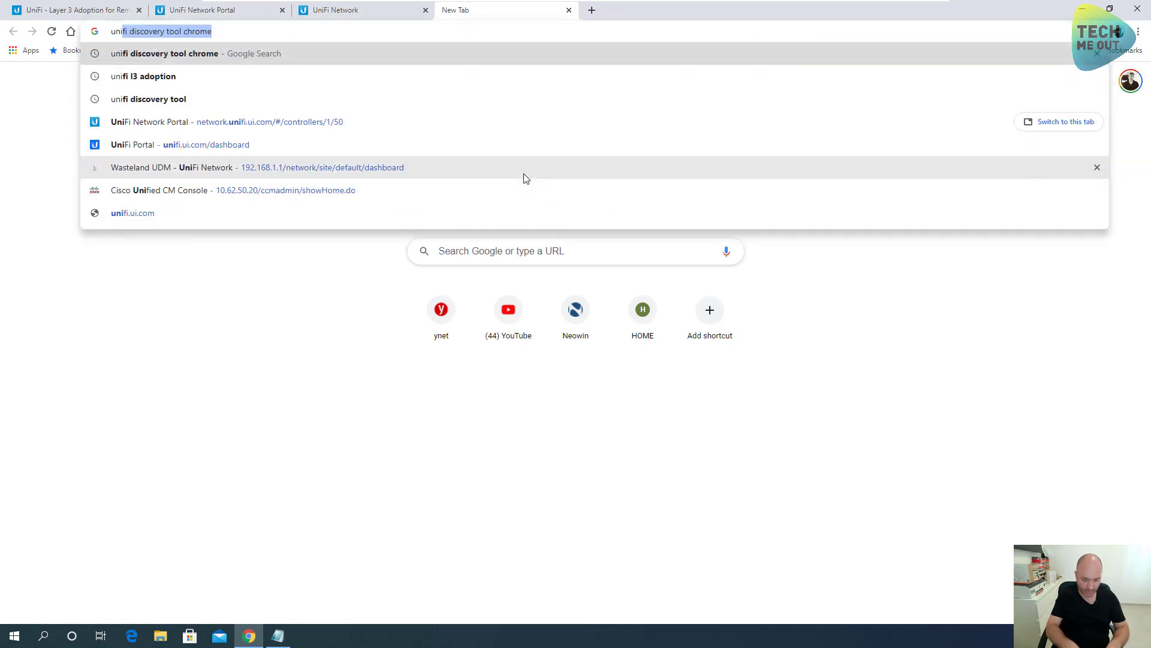
pyautogui.press('Right')
pyautogui.press('Return')
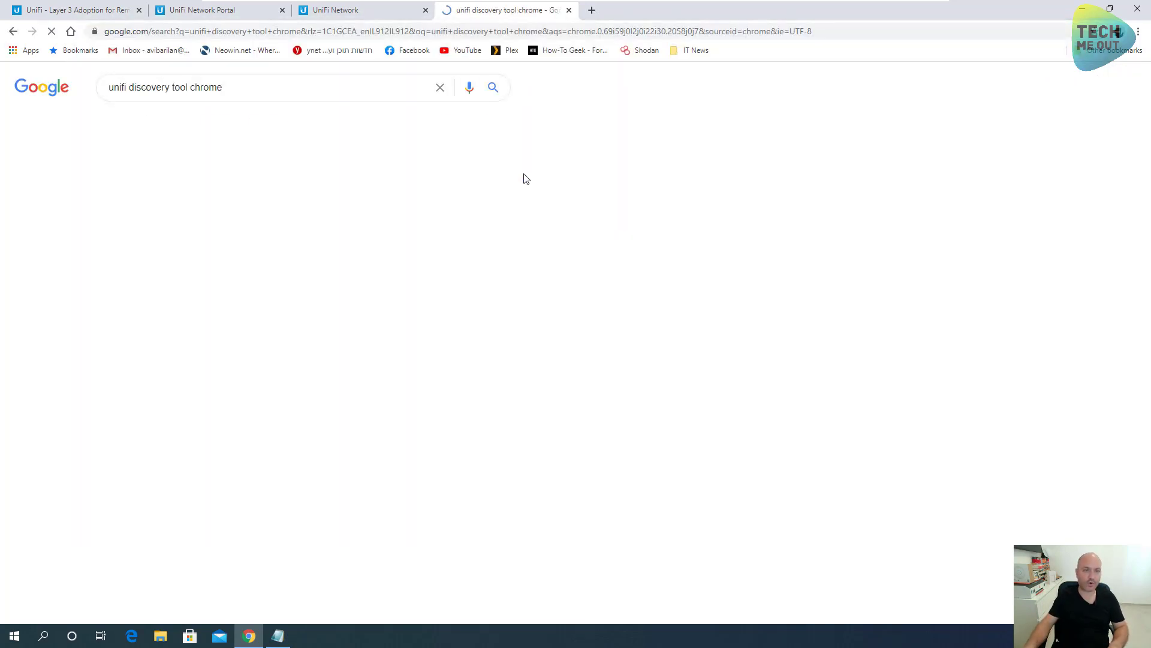
pyautogui.click(248, 189)
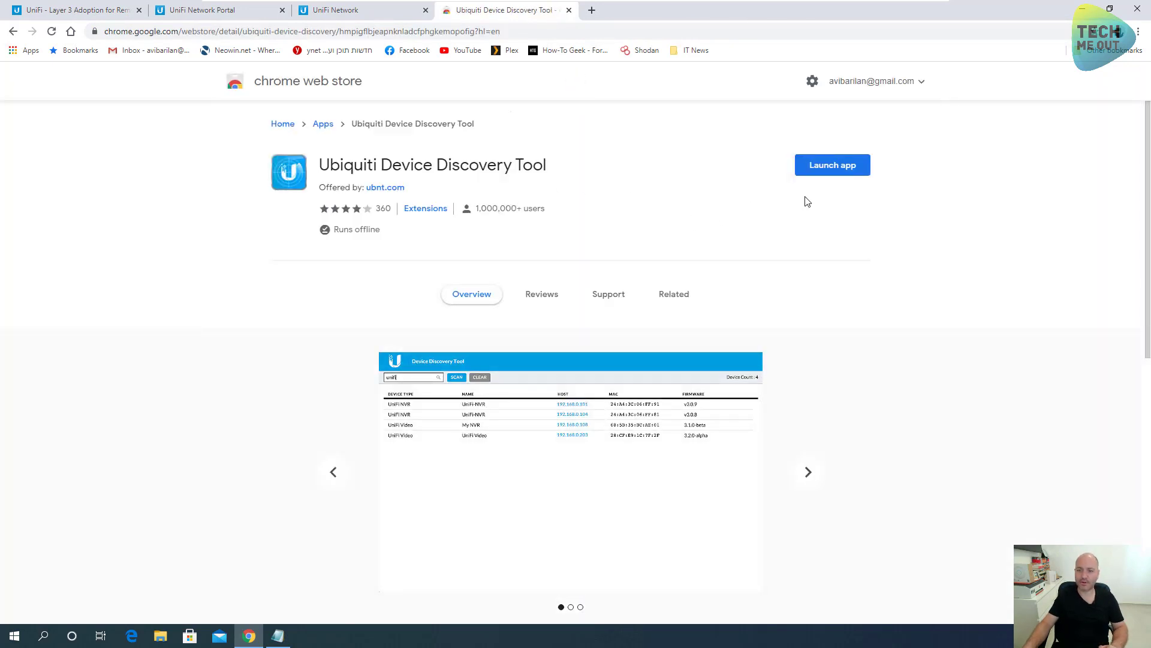
pyautogui.click(850, 170)
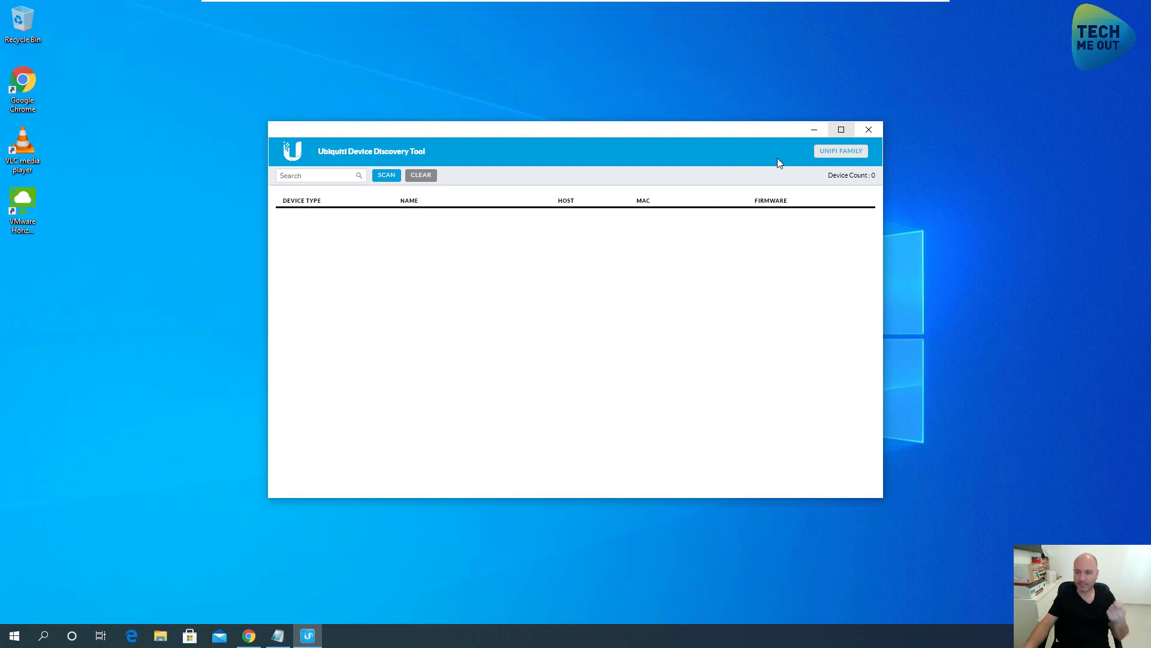
# Step: Run the UNIFI FAMILY scan so the UniFi AP-AC-LR at 192.168.99.174 is listed
pyautogui.click(838, 157)
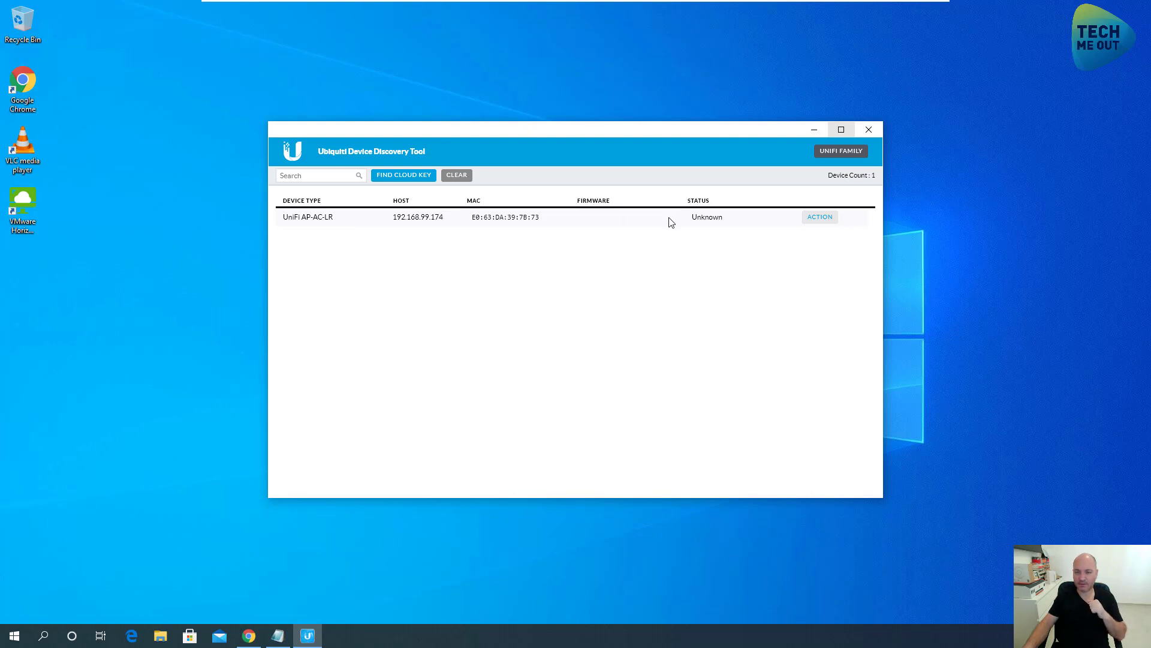
pyautogui.doubleClick(818, 221)
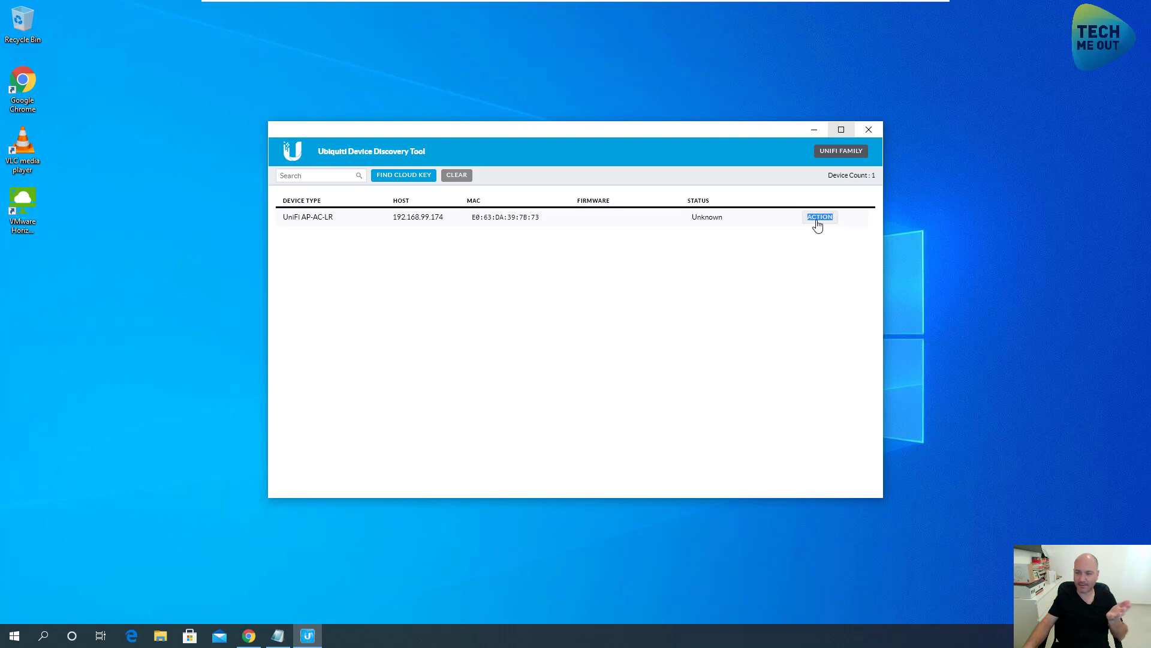
pyautogui.click(581, 326)
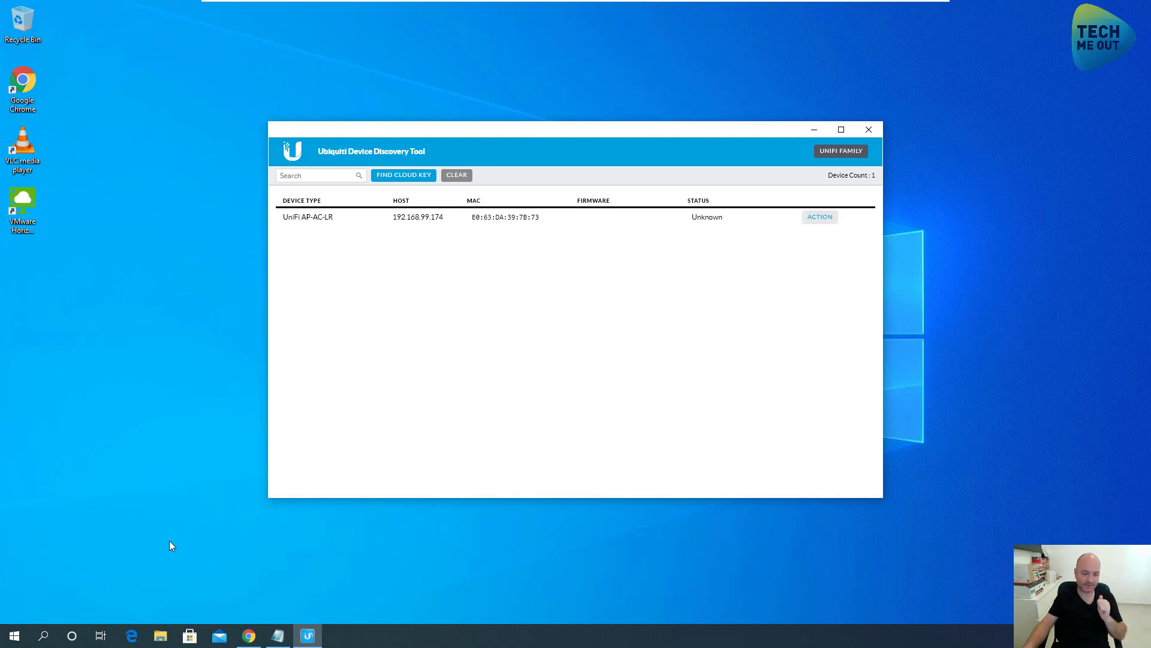
pyautogui.click(14, 635)
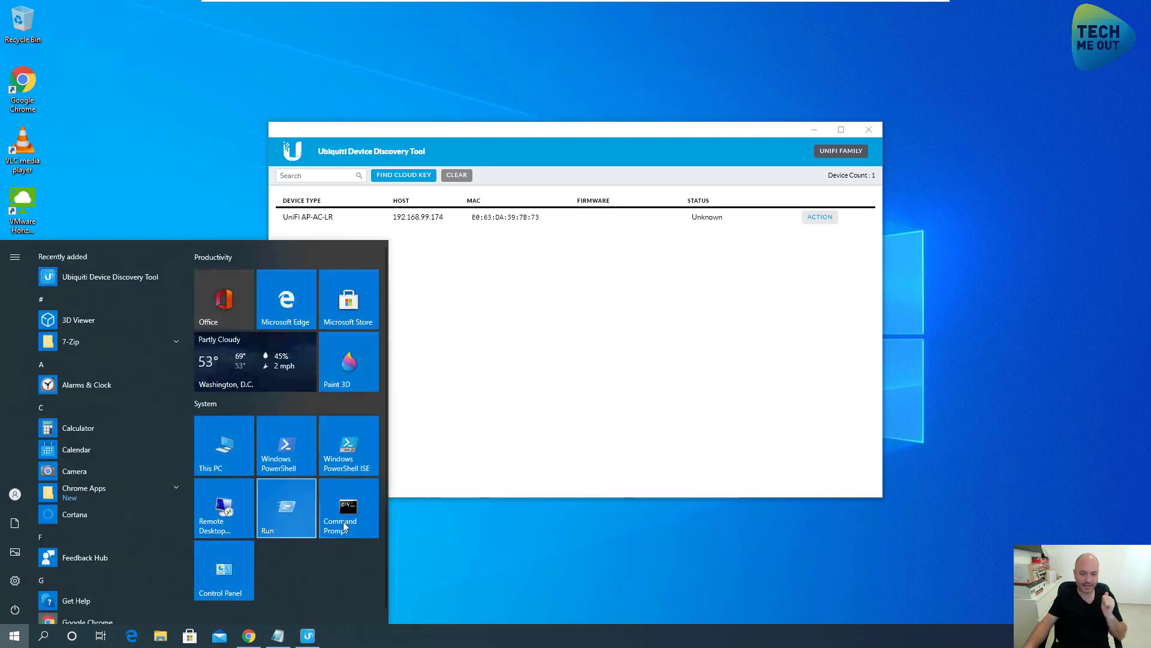
pyautogui.click(357, 520)
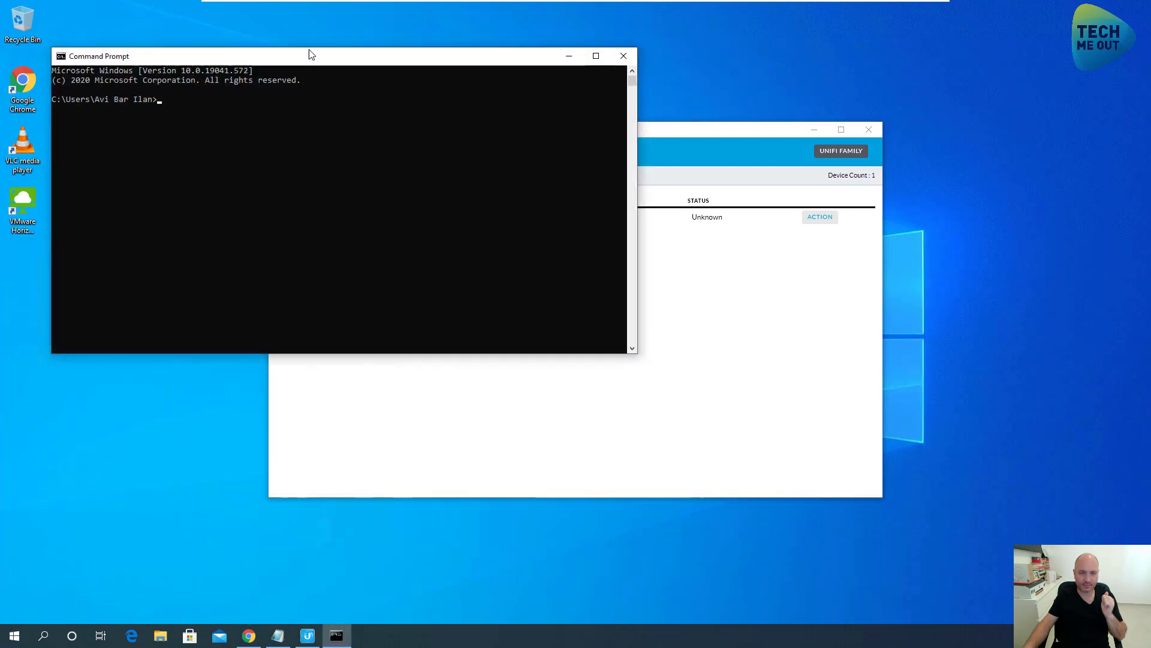
pyautogui.moveTo(308, 57); pyautogui.dragTo(500, 255)
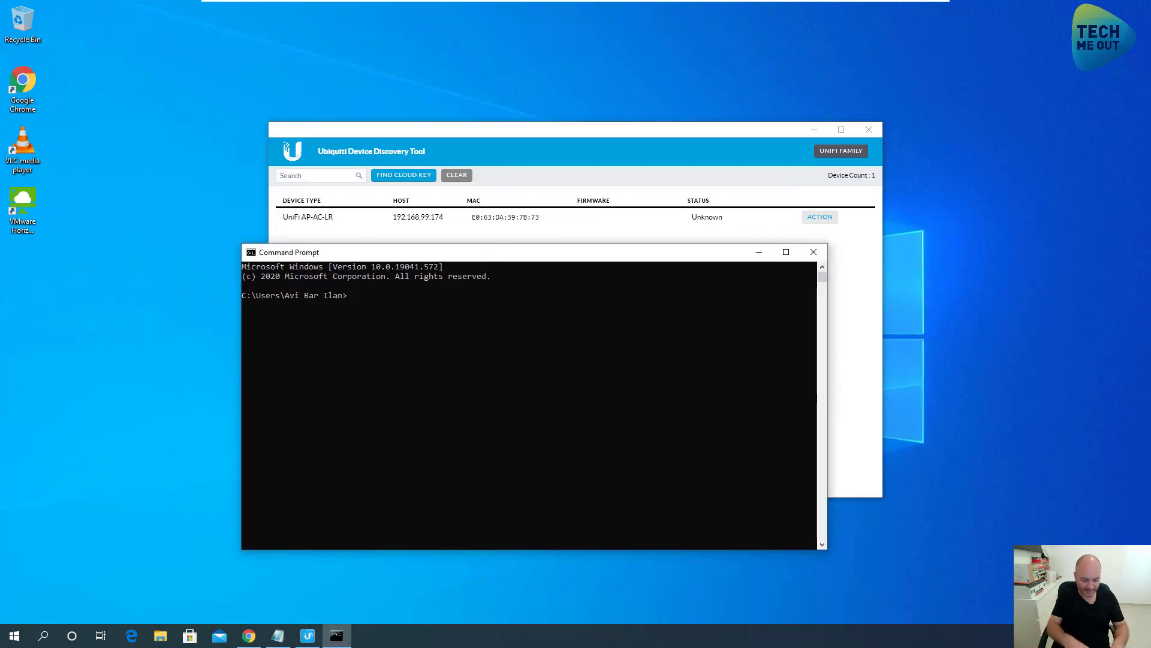
pyautogui.write('ssh')
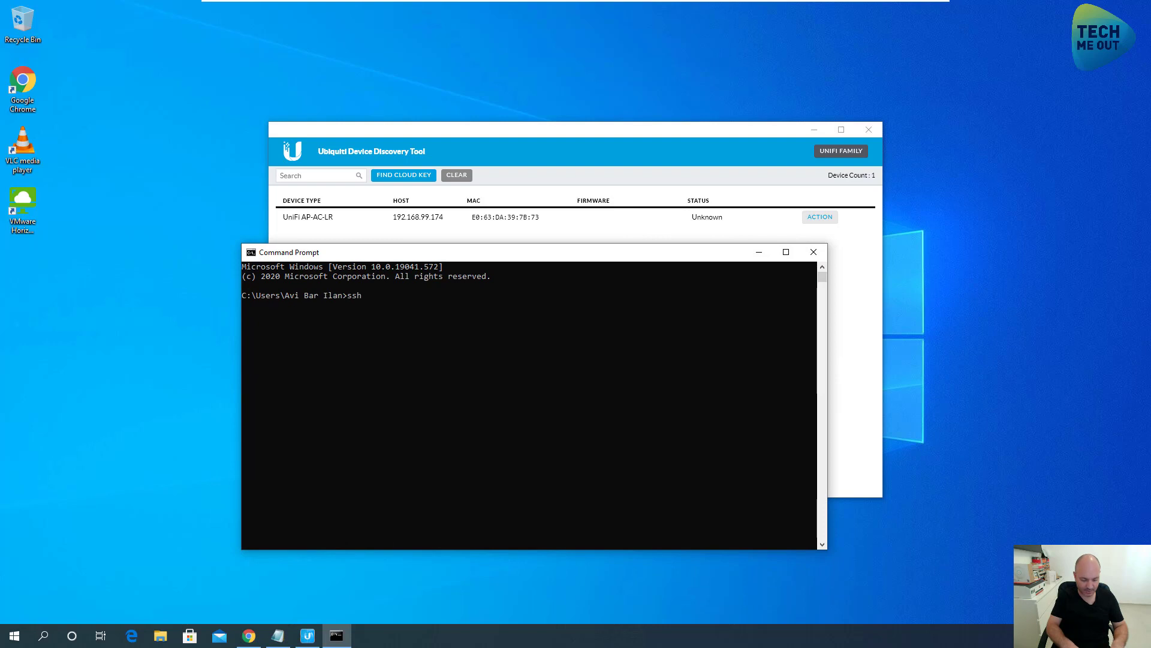
pyautogui.write(' u')
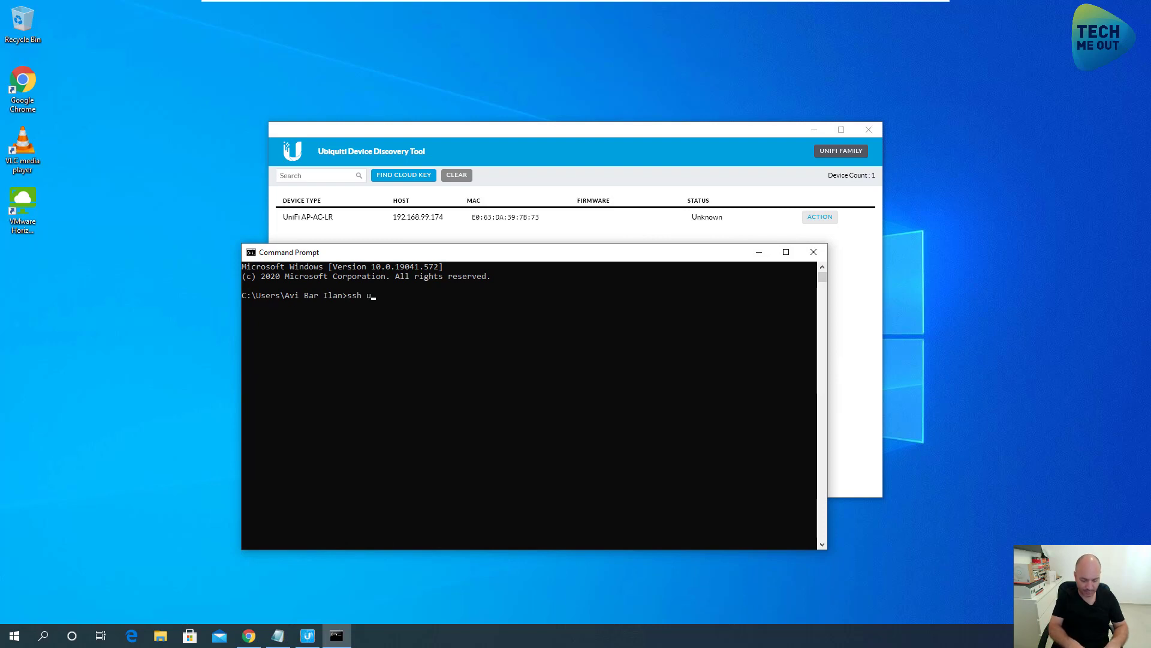
pyautogui.write('bnt@1')
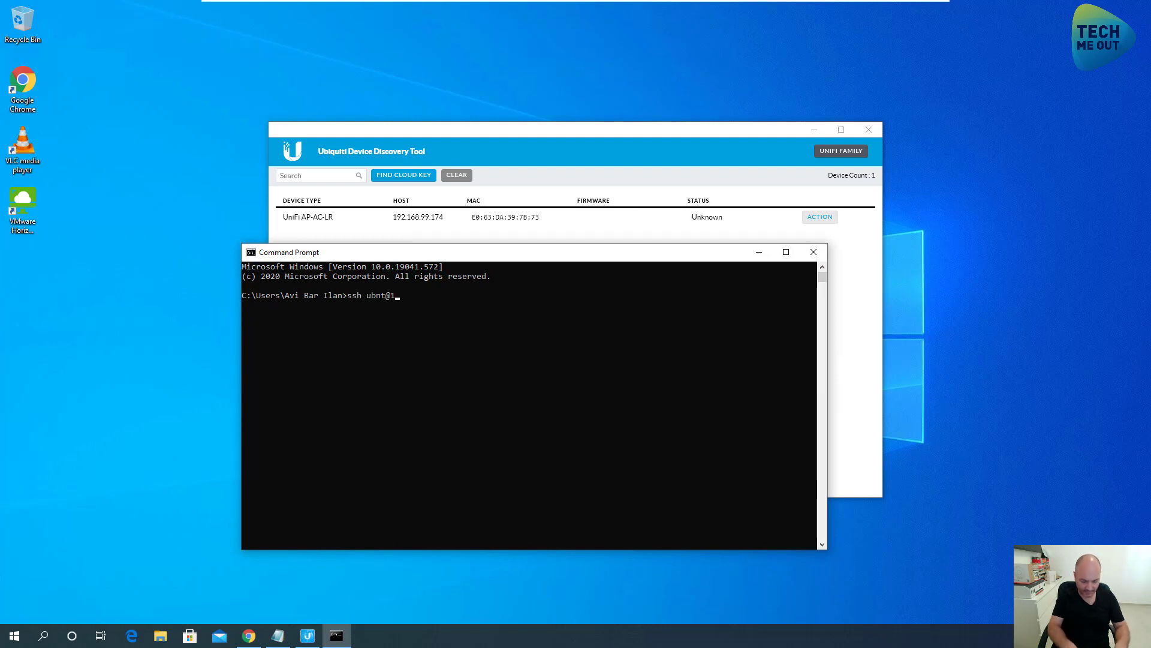
pyautogui.write('92.168.99.174')
pyautogui.press('Return')
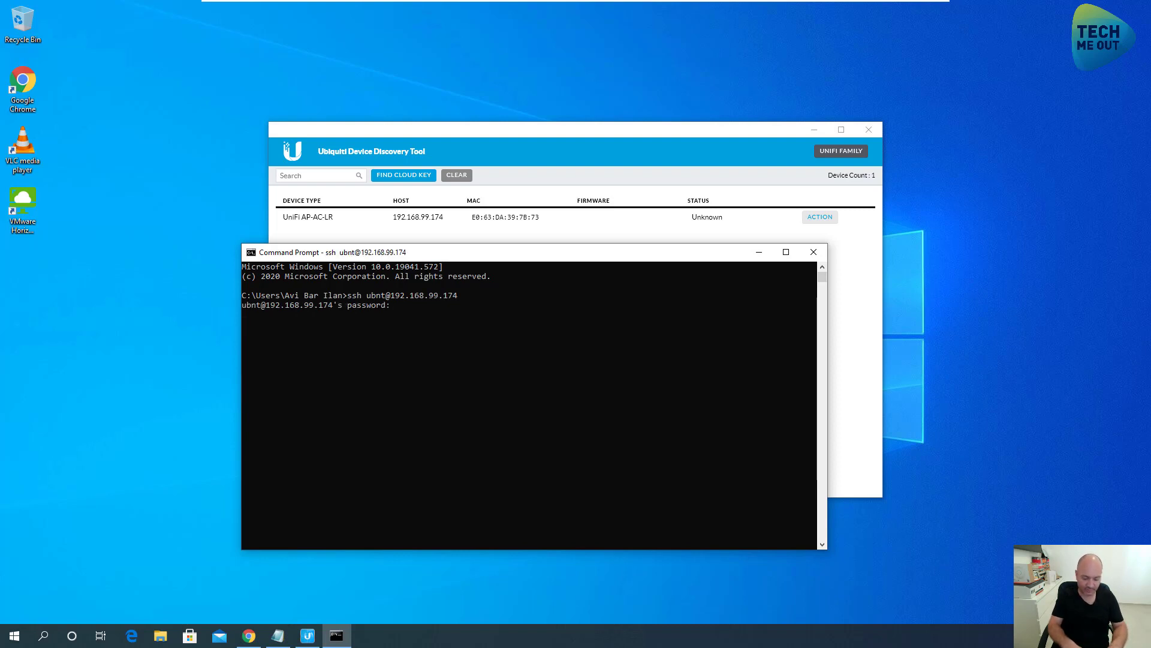
pyautogui.press('Return')
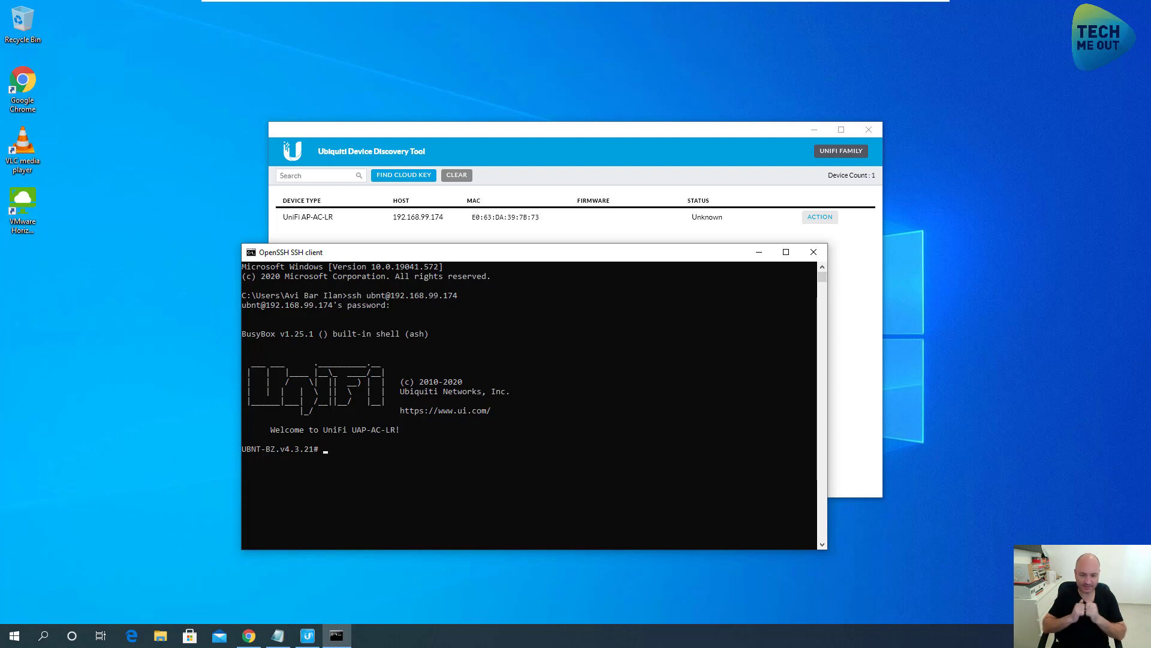
pyautogui.click(249, 635)
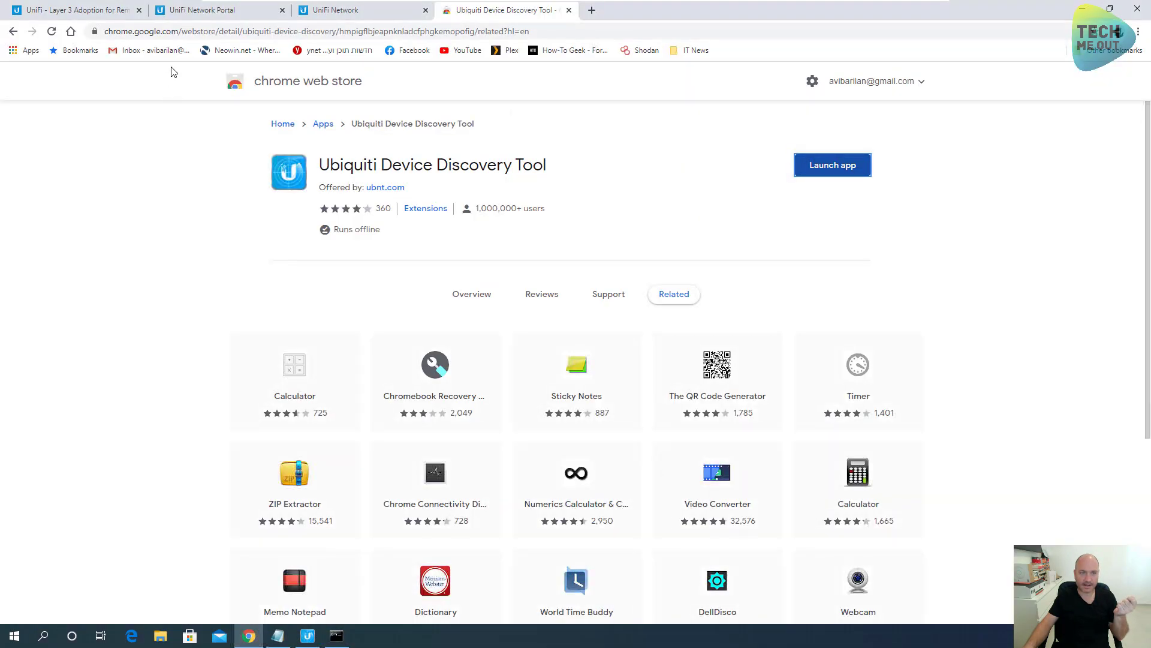
# Step: Copy the UniFi AWS controller's Inform URL from the Network Portal details panel
pyautogui.click(190, 12)
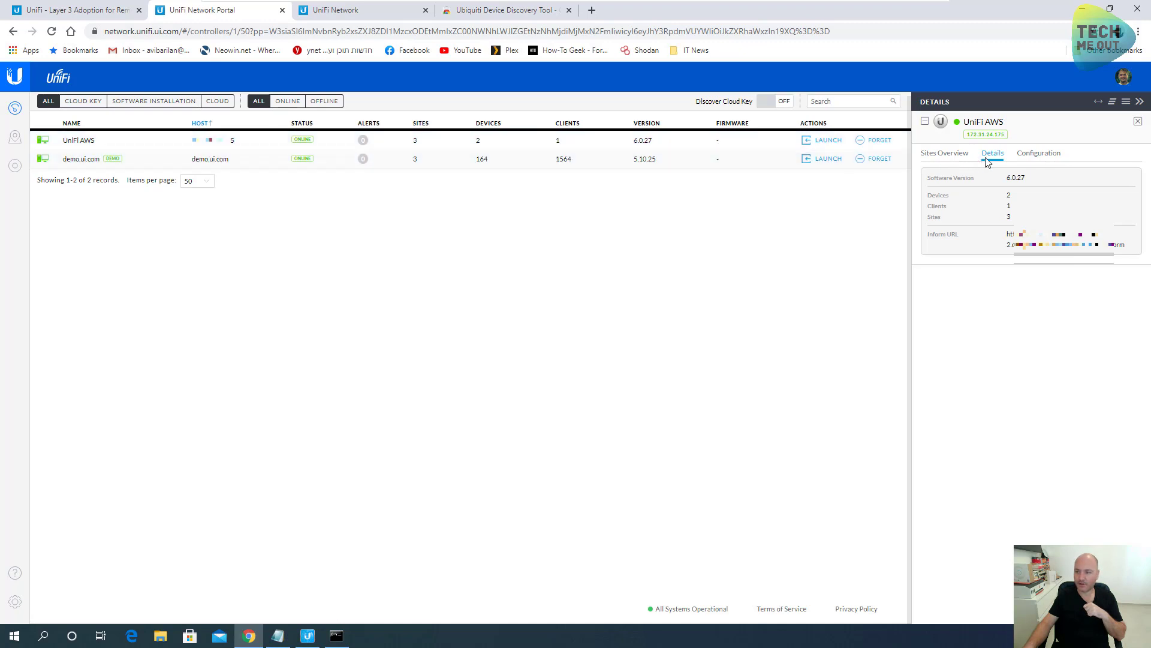
pyautogui.moveTo(1126, 246); pyautogui.dragTo(1010, 235)
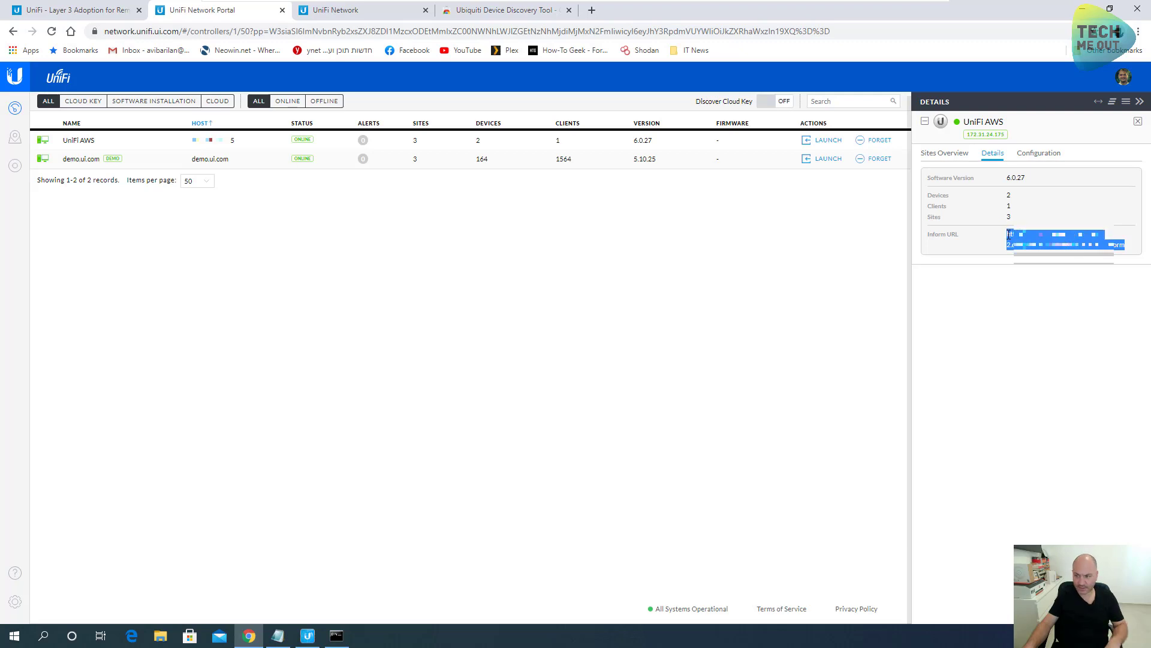
pyautogui.click(338, 635)
pyautogui.click(423, 494)
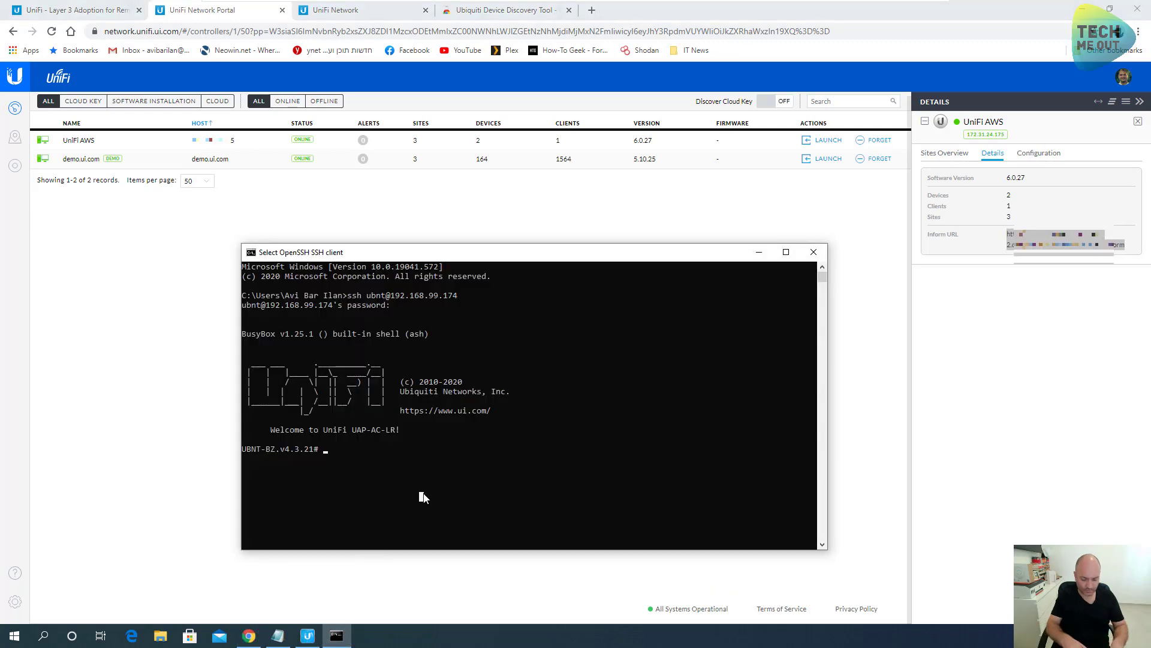
# Step: Run set-inform with the pasted controller Inform URL on the AP shell
pyautogui.write('set-infor')
pyautogui.write('m')
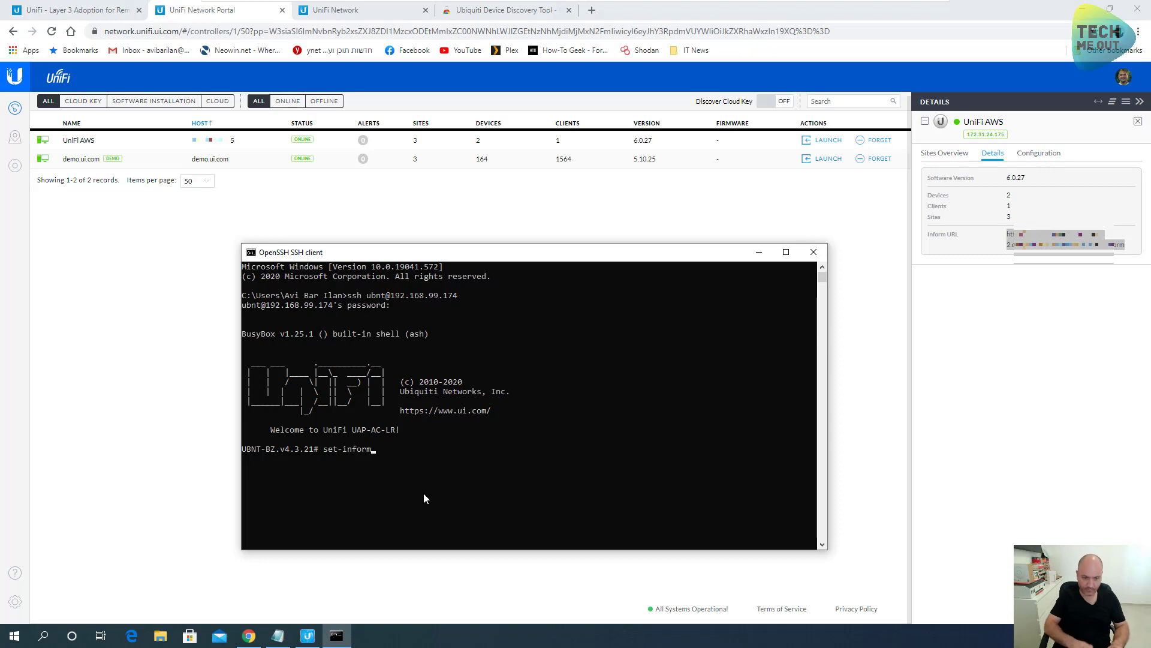
pyautogui.hotkey('ctrl', 'v')
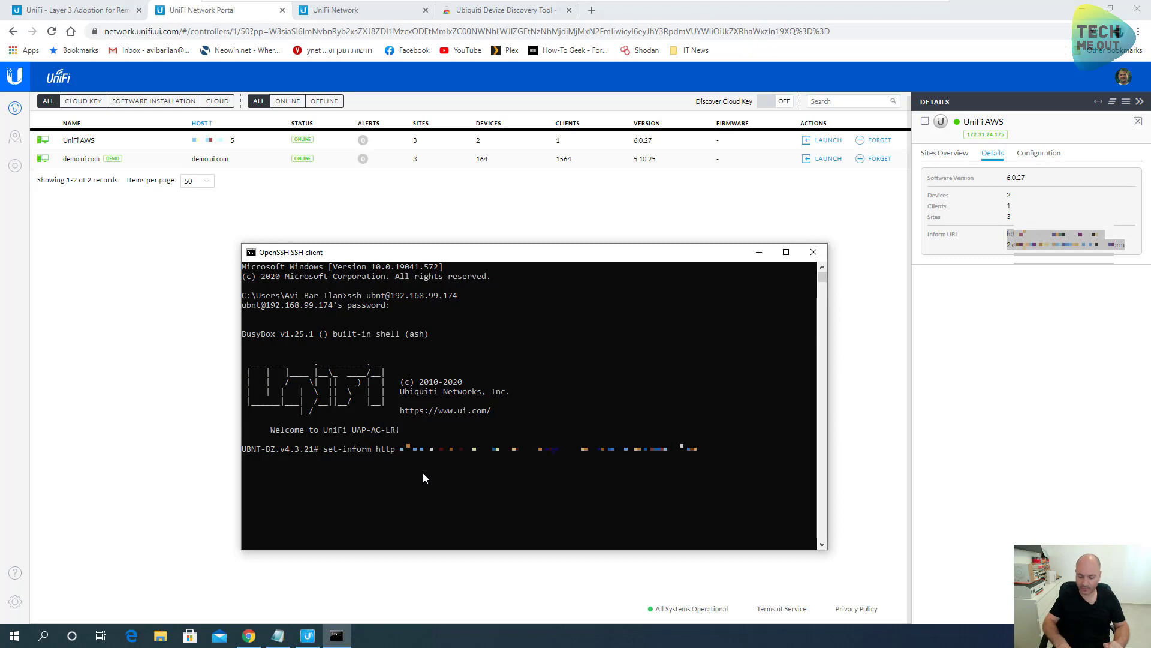
pyautogui.press('Return')
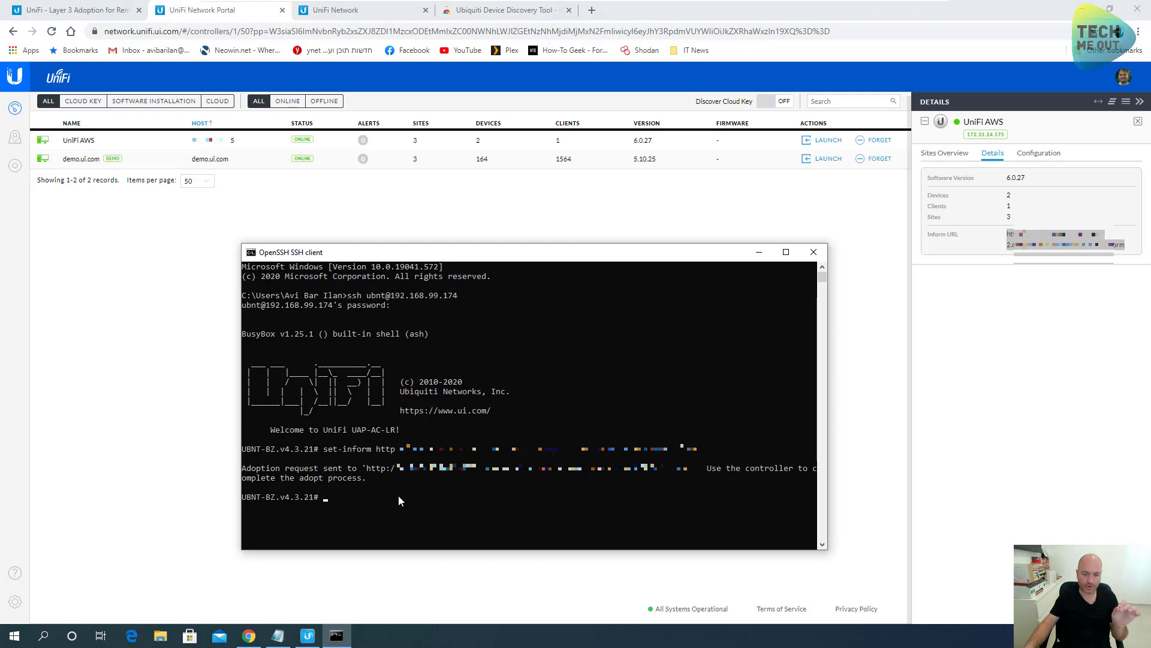
pyautogui.click(340, 14)
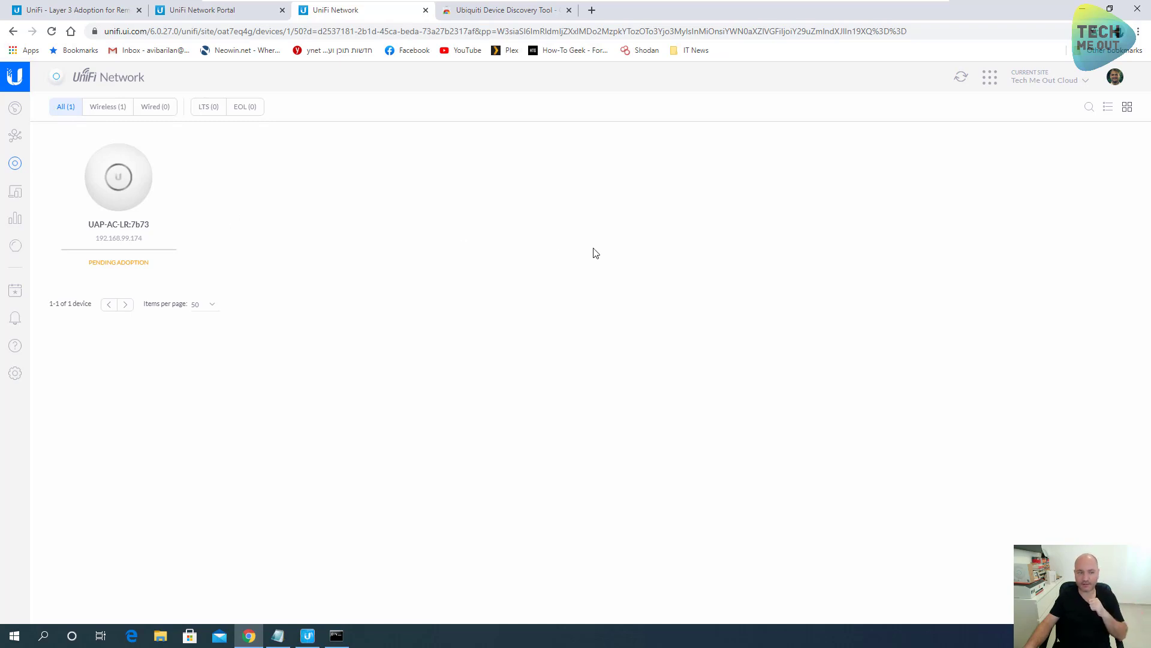
# Step: Adopt the pending UAP-AC-LR:7b73 access point from its device side panel
pyautogui.click(133, 196)
pyautogui.click(1100, 140)
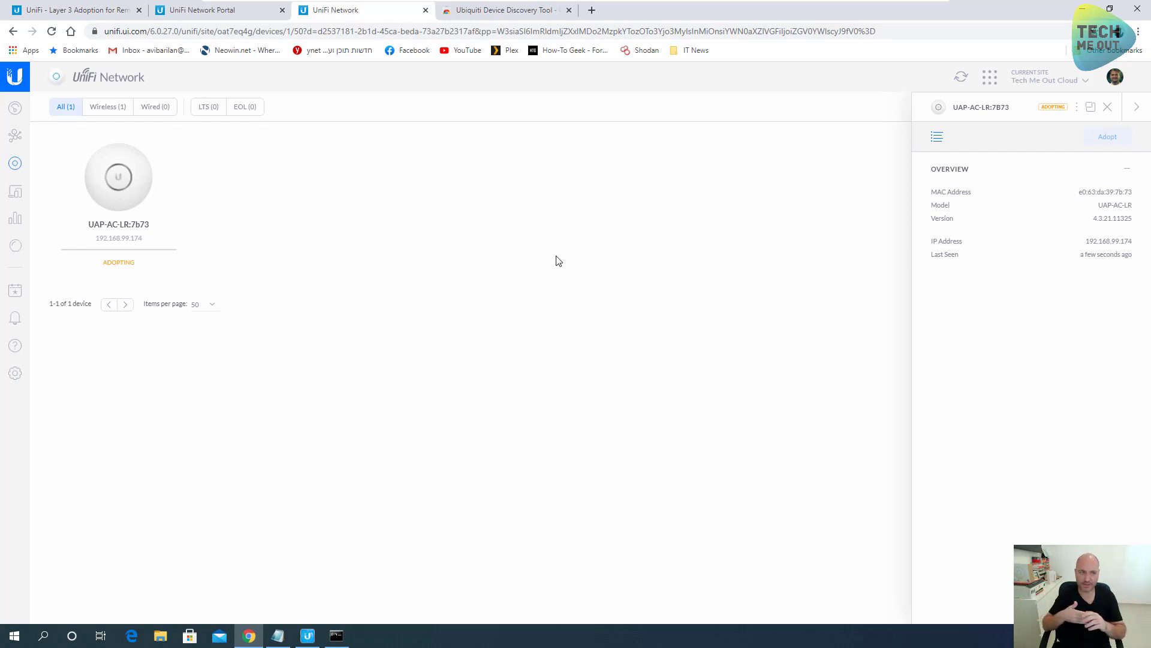
# Step: Read through the Layer 3 Adoption article's DNS, DHCP Option 43 and SSH methods
pyautogui.click(92, 11)
pyautogui.scroll(-20, 186, 282)
pyautogui.scroll(-6, 186, 281)
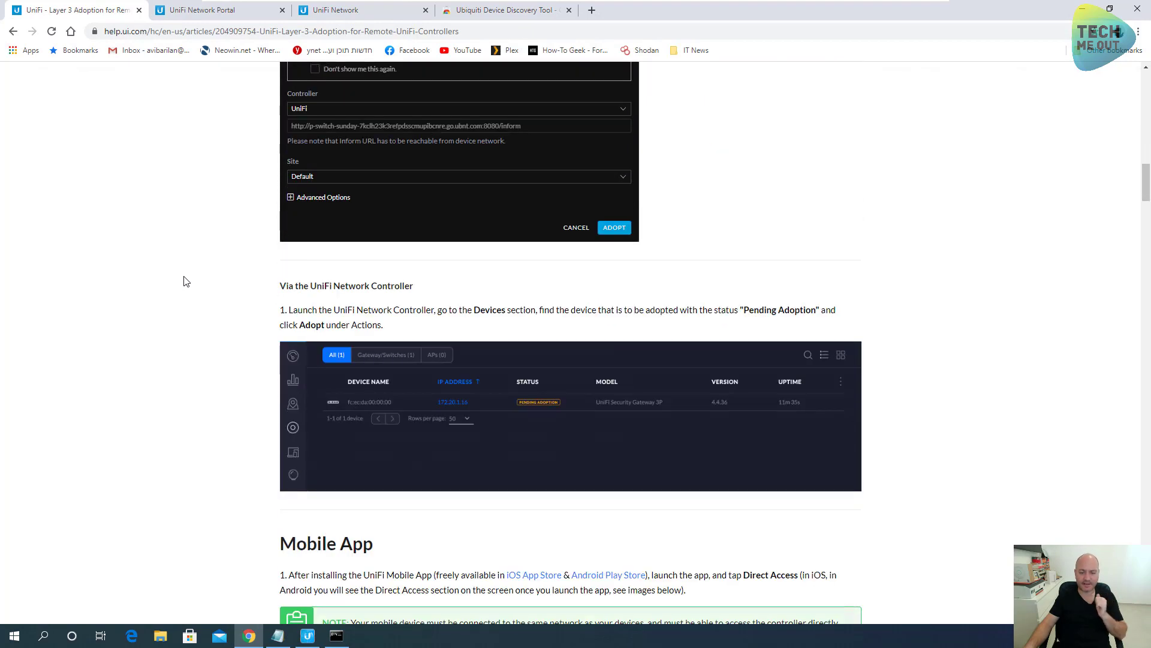
pyautogui.scroll(-5, 186, 281)
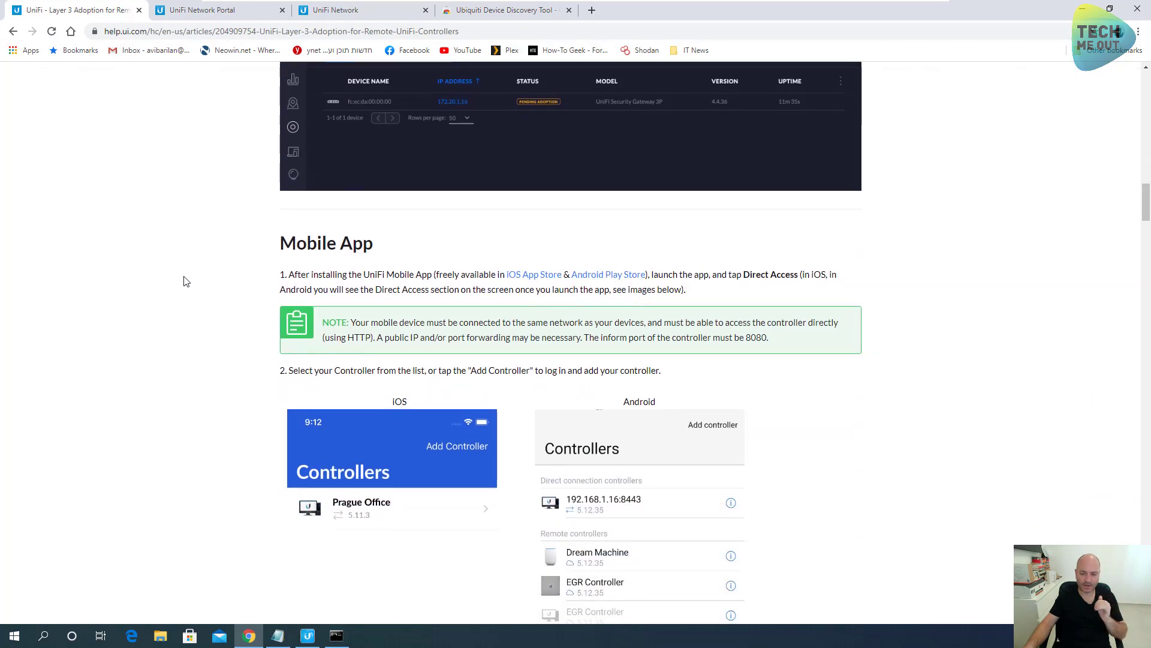
pyautogui.scroll(-1, 186, 281)
pyautogui.scroll(-17, 185, 282)
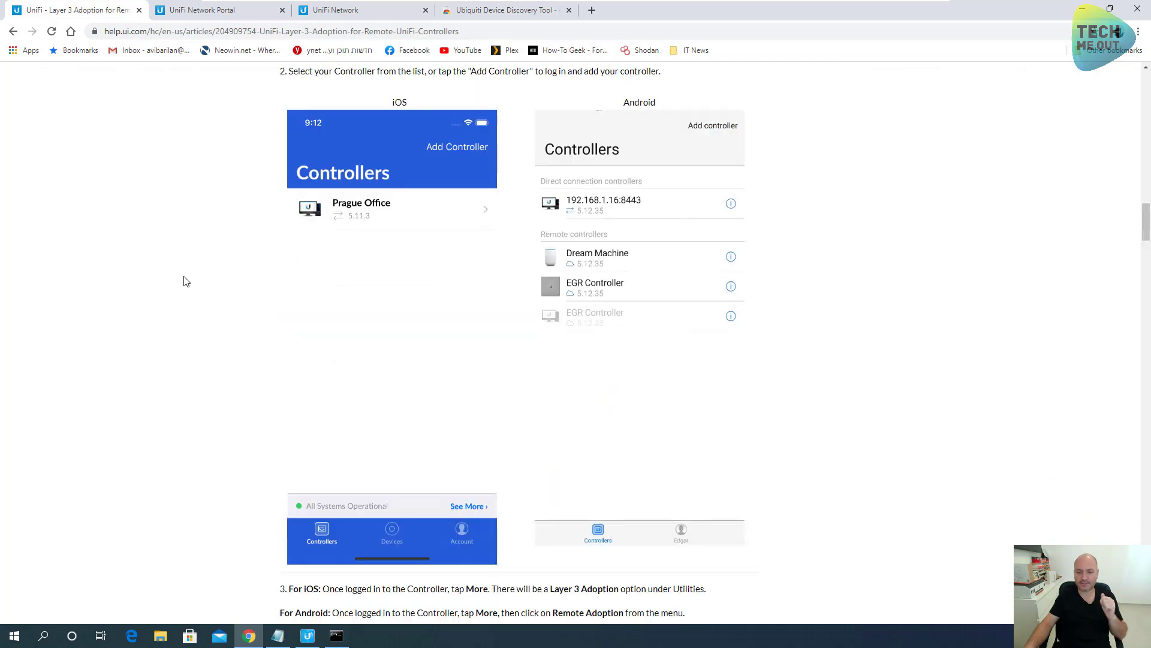
pyautogui.scroll(-18, 186, 281)
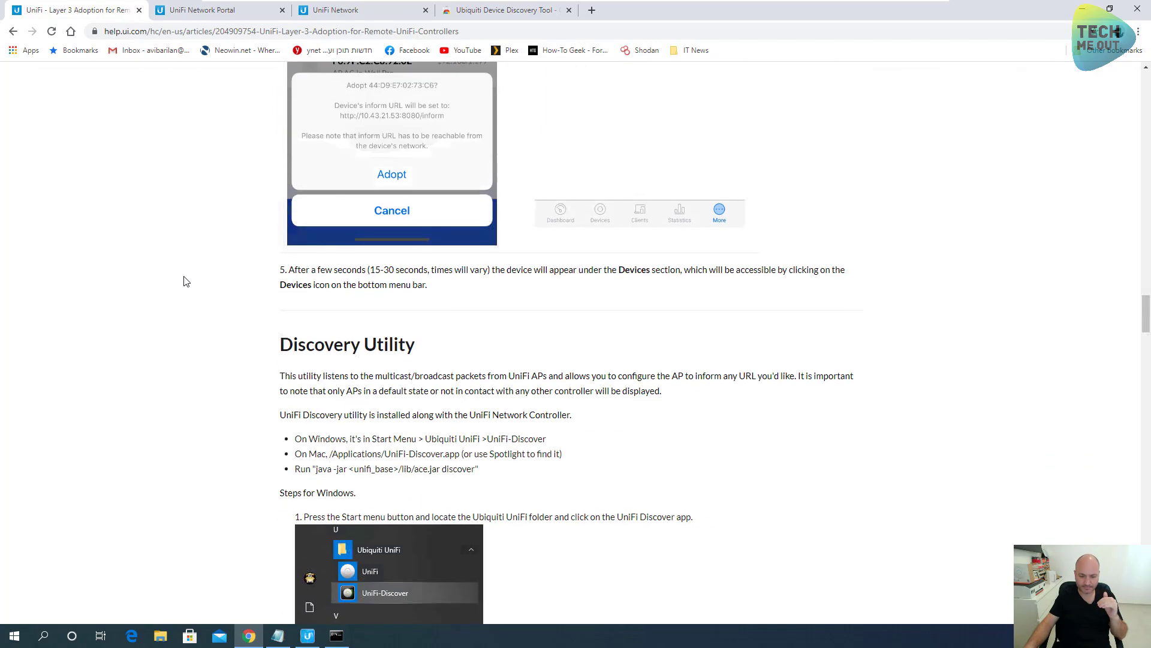
pyautogui.scroll(-12, 186, 281)
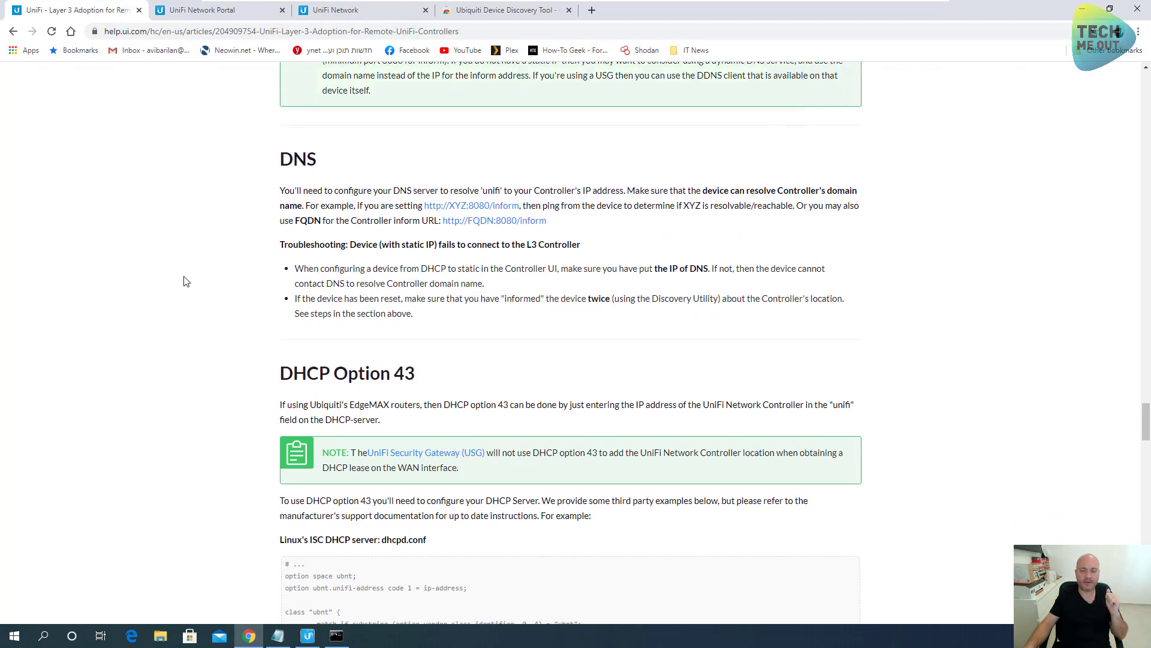
pyautogui.scroll(-1, 186, 281)
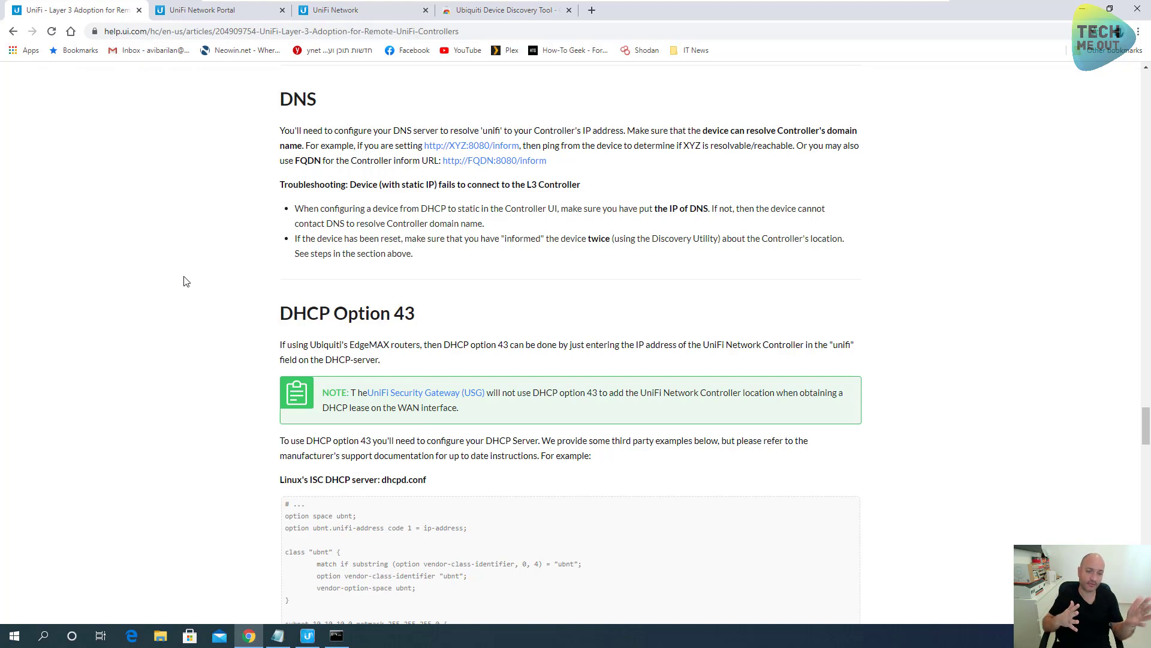
pyautogui.scroll(-12, 186, 282)
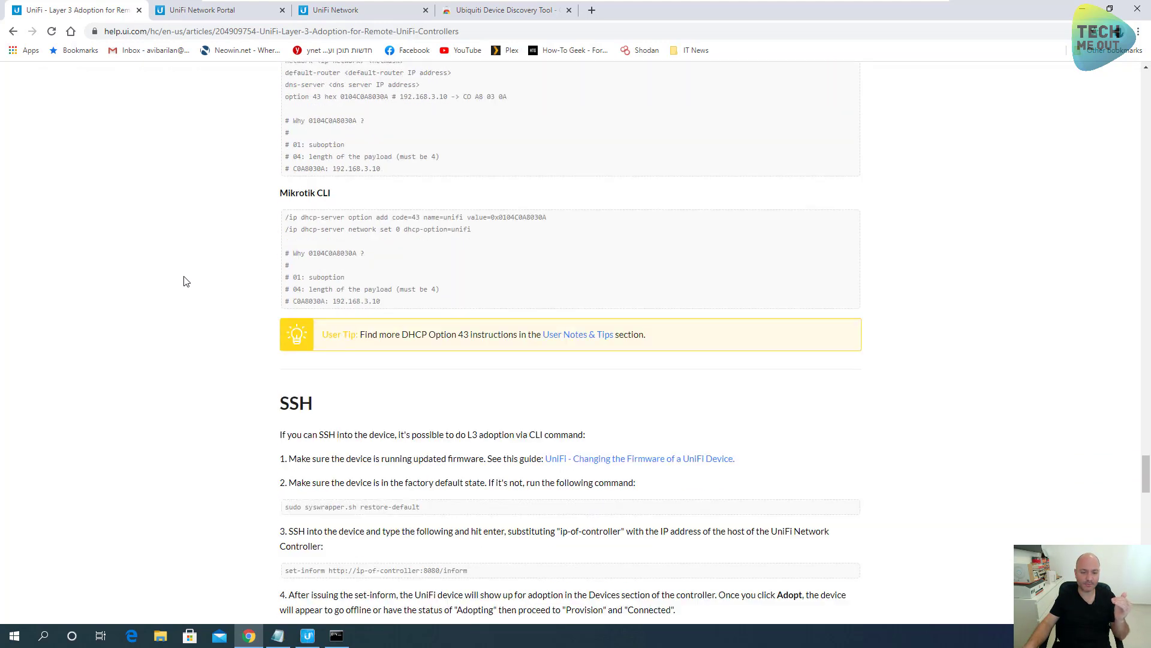
pyautogui.scroll(3, 186, 282)
pyautogui.scroll(3, 186, 281)
pyautogui.scroll(-2, 198, 283)
pyautogui.scroll(-18, 270, 334)
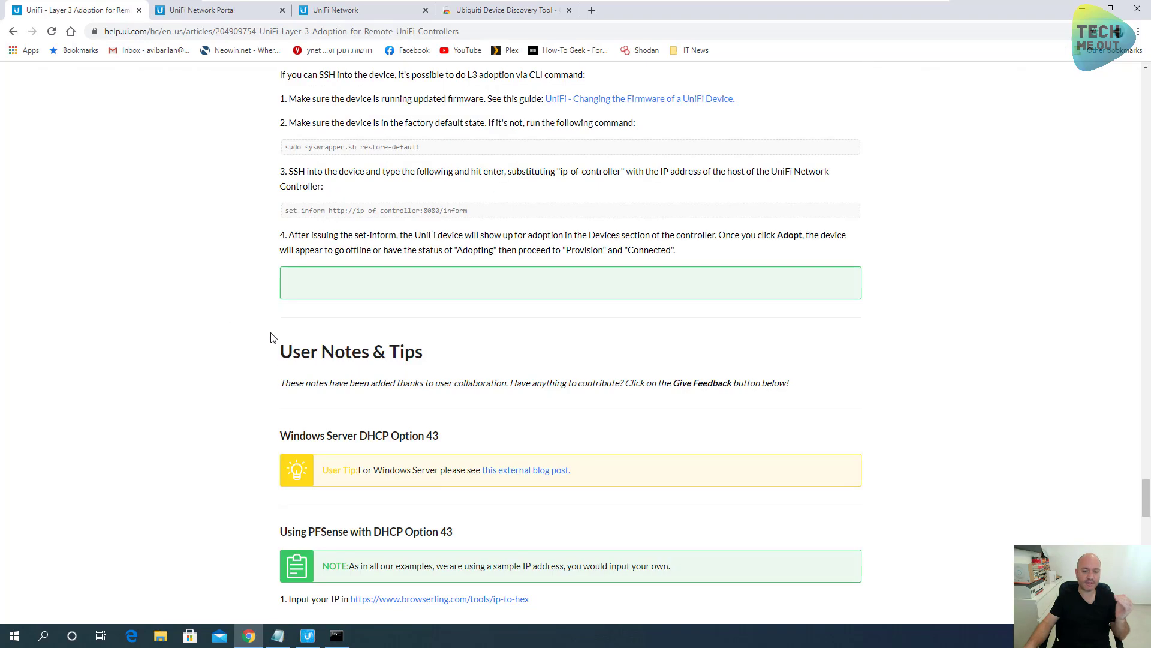
pyautogui.scroll(-2, 282, 374)
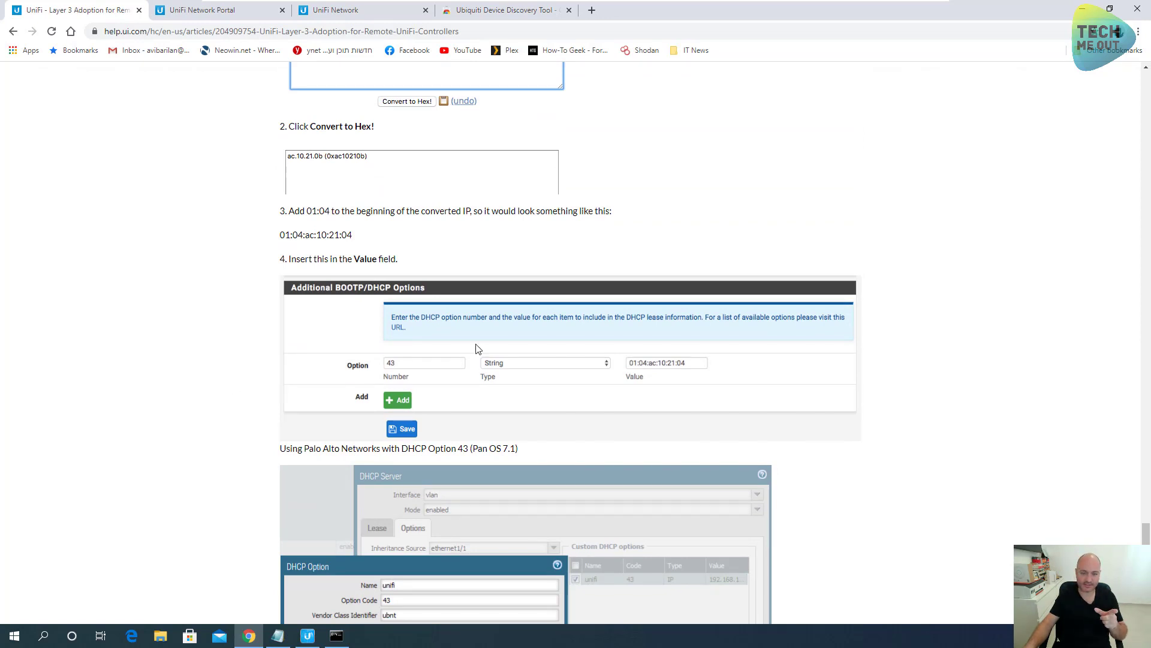
pyautogui.scroll(10, 456, 360)
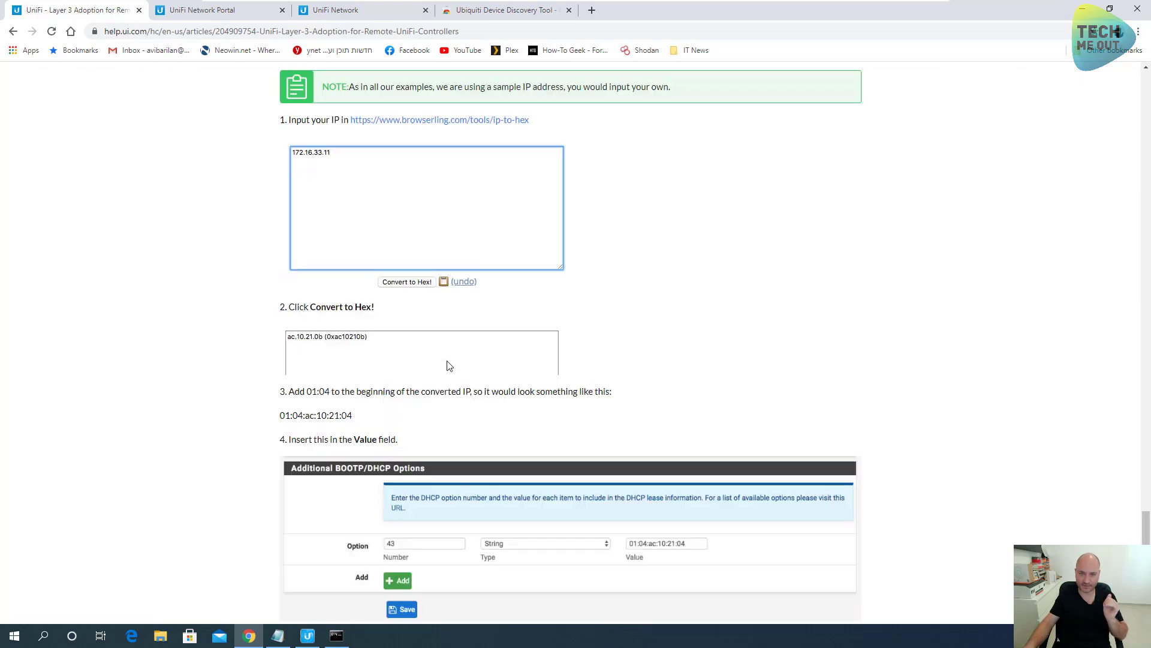
pyautogui.scroll(20, 450, 366)
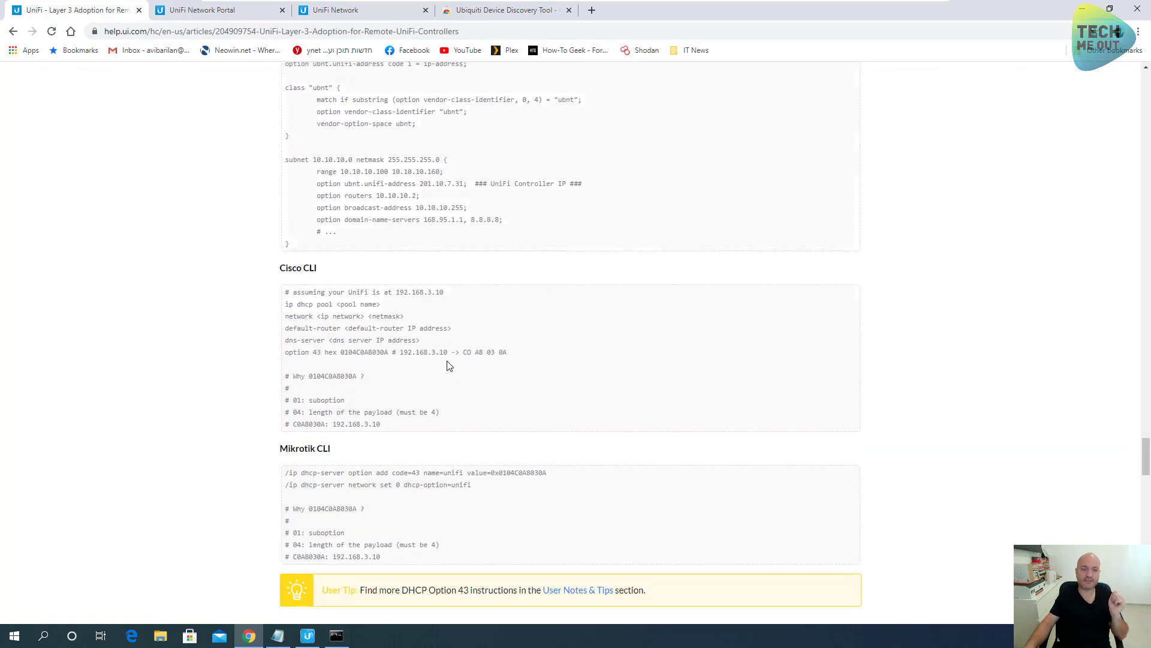
pyautogui.scroll(-2, 208, 313)
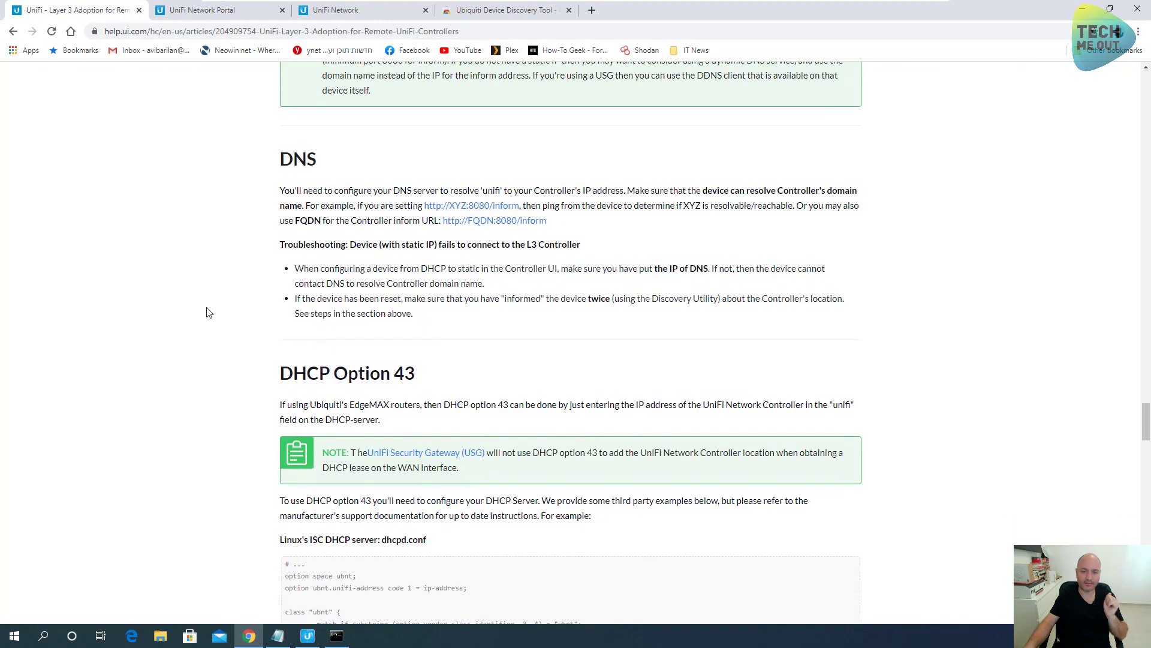
pyautogui.scroll(-1, 209, 312)
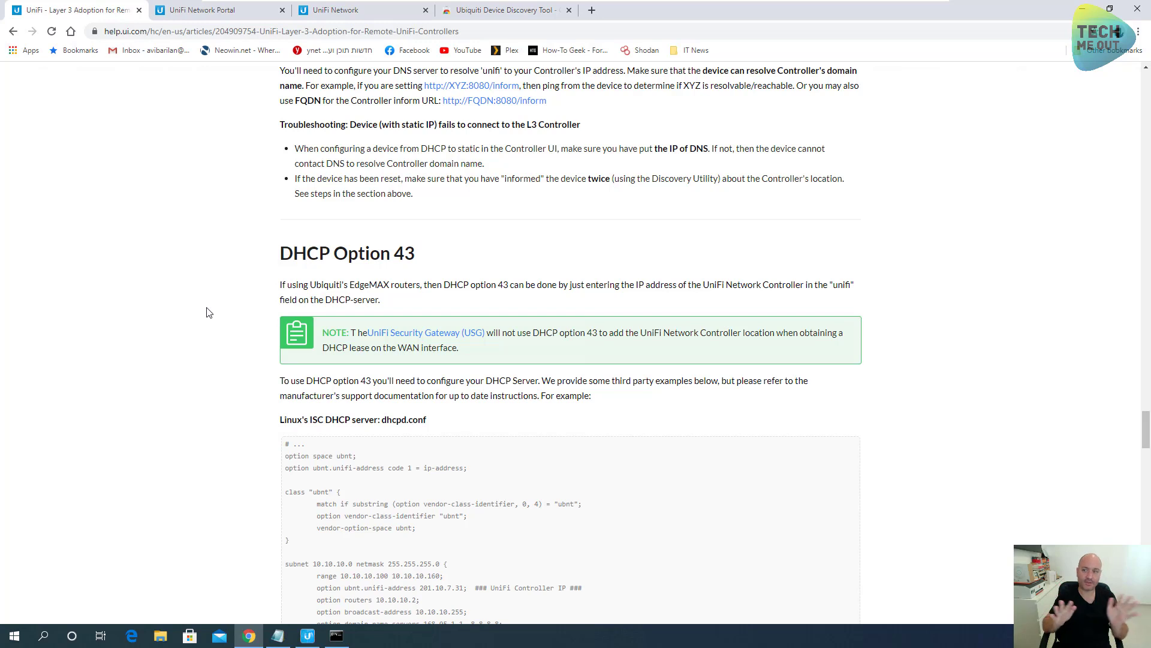
pyautogui.scroll(1, 209, 312)
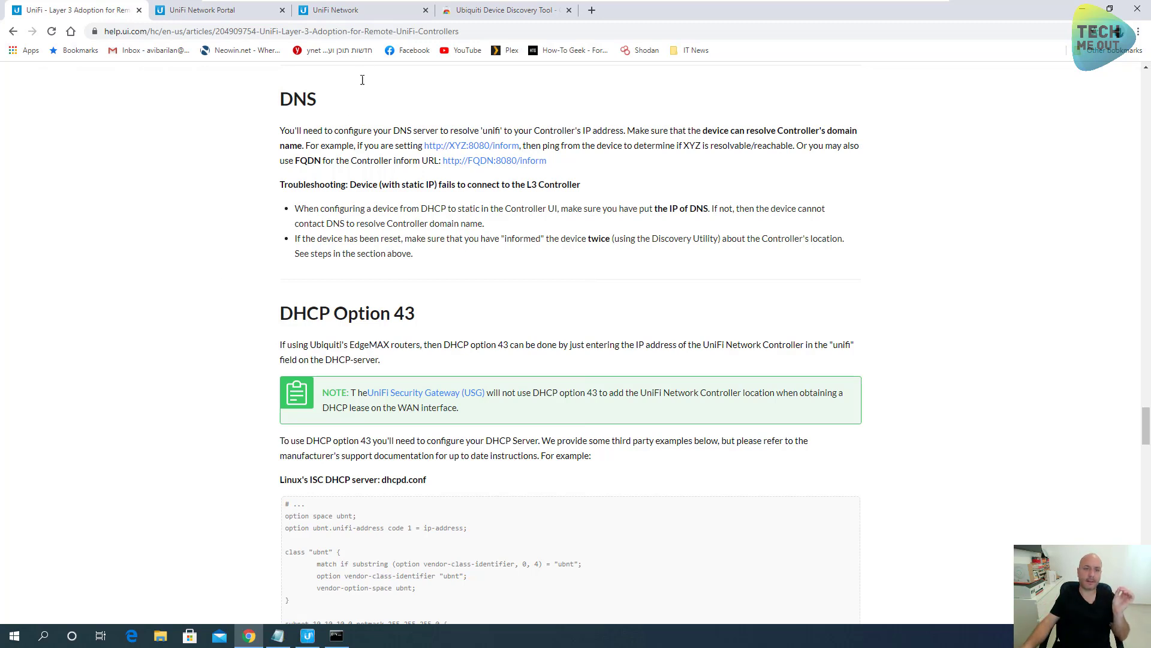
pyautogui.click(373, 11)
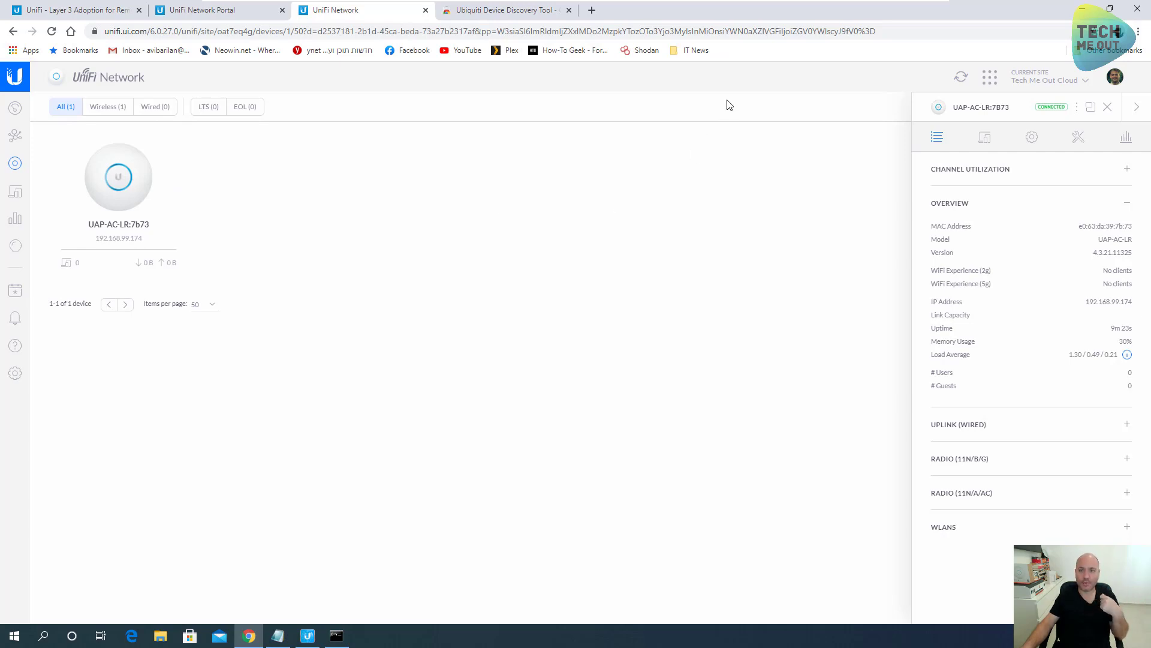
# Step: Switch to the host desktop and reload the local Wasteland UDM UniFi dashboard
pyautogui.moveTo(761, 3)
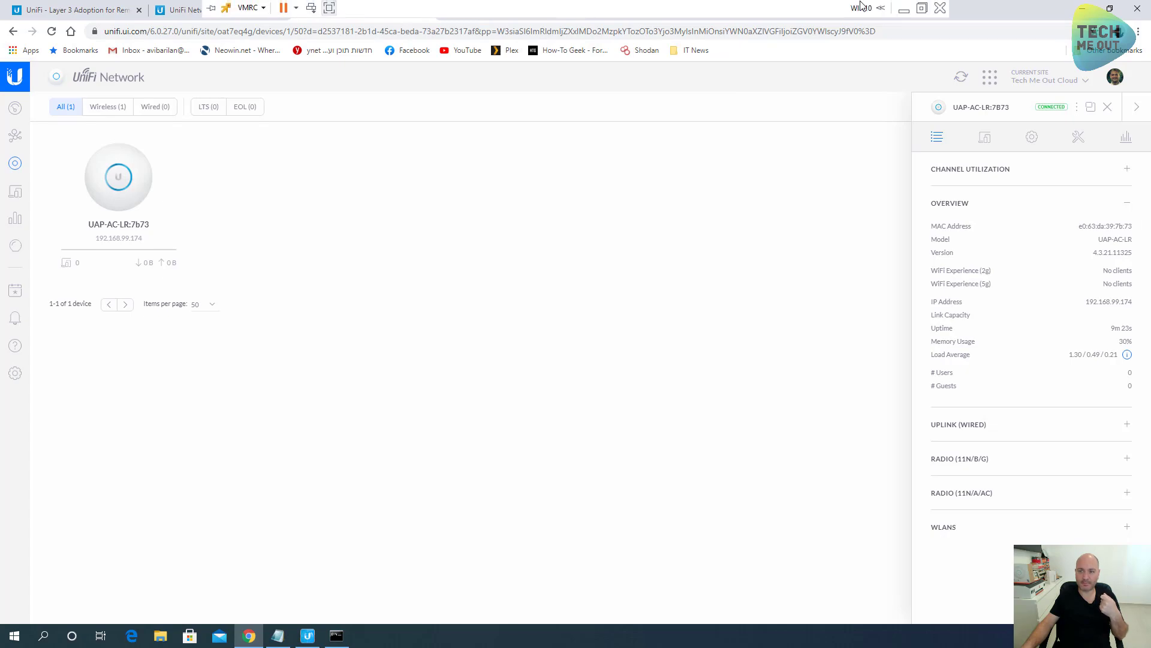
pyautogui.click(904, 8)
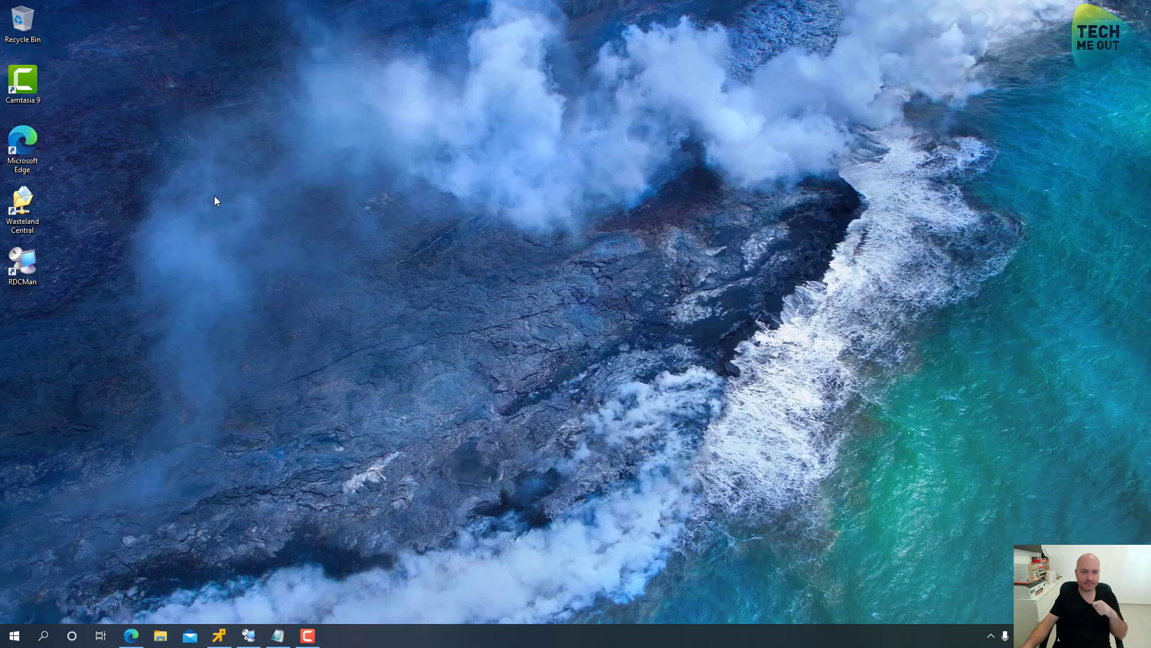
pyautogui.click(278, 635)
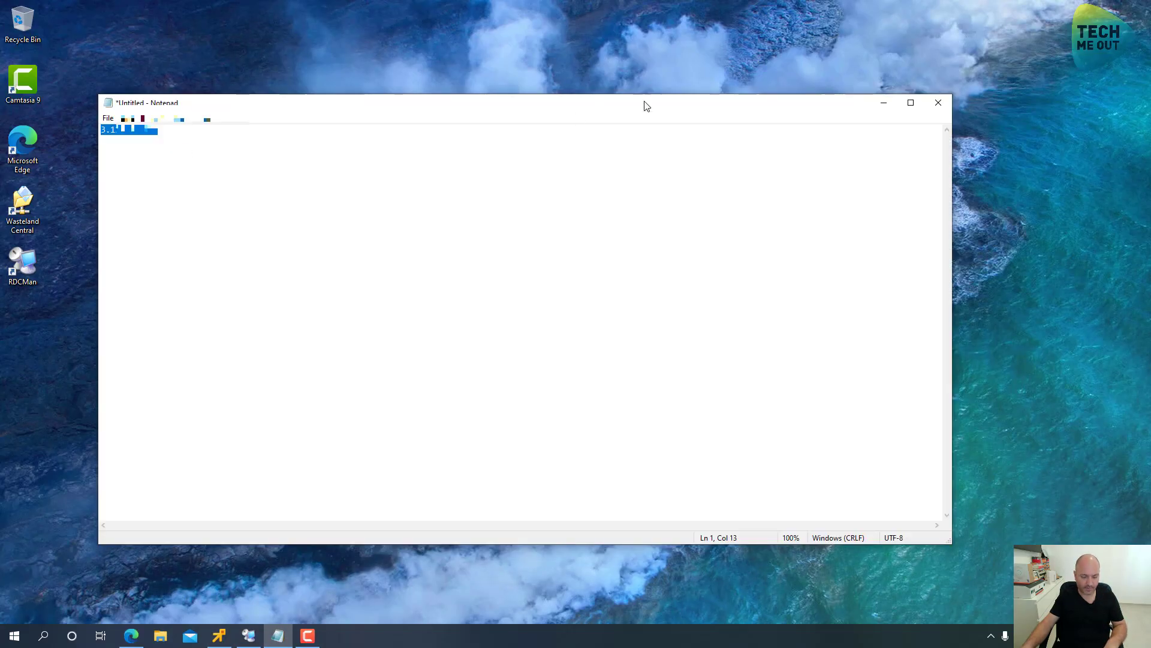
pyautogui.click(883, 102)
pyautogui.click(131, 636)
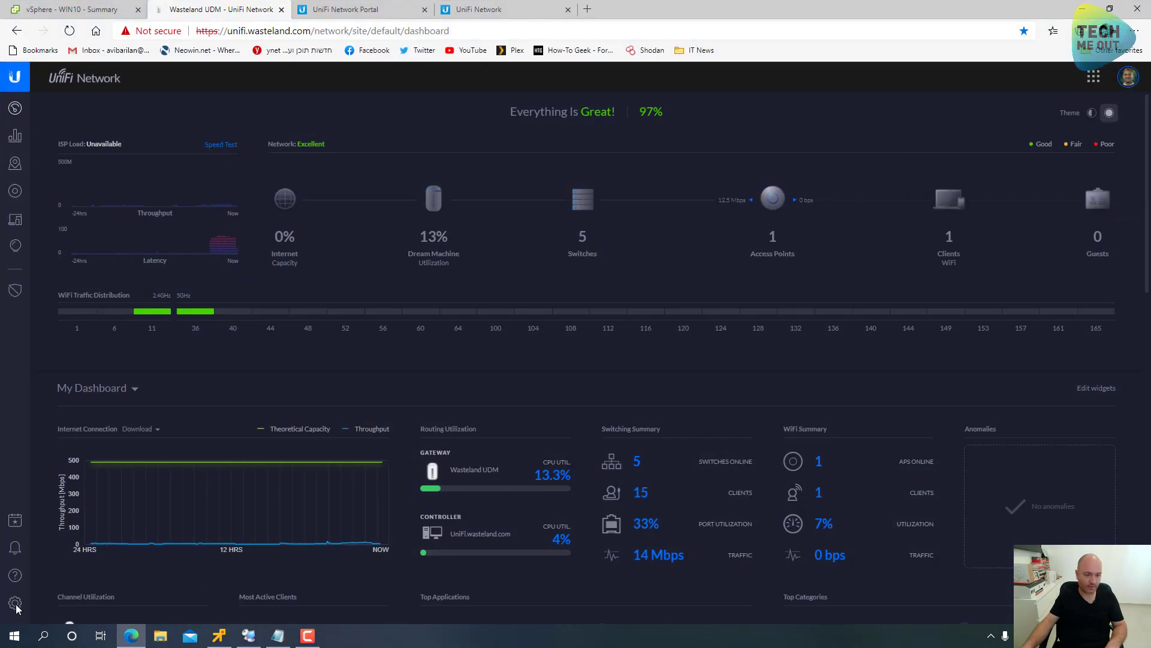
pyautogui.click(68, 31)
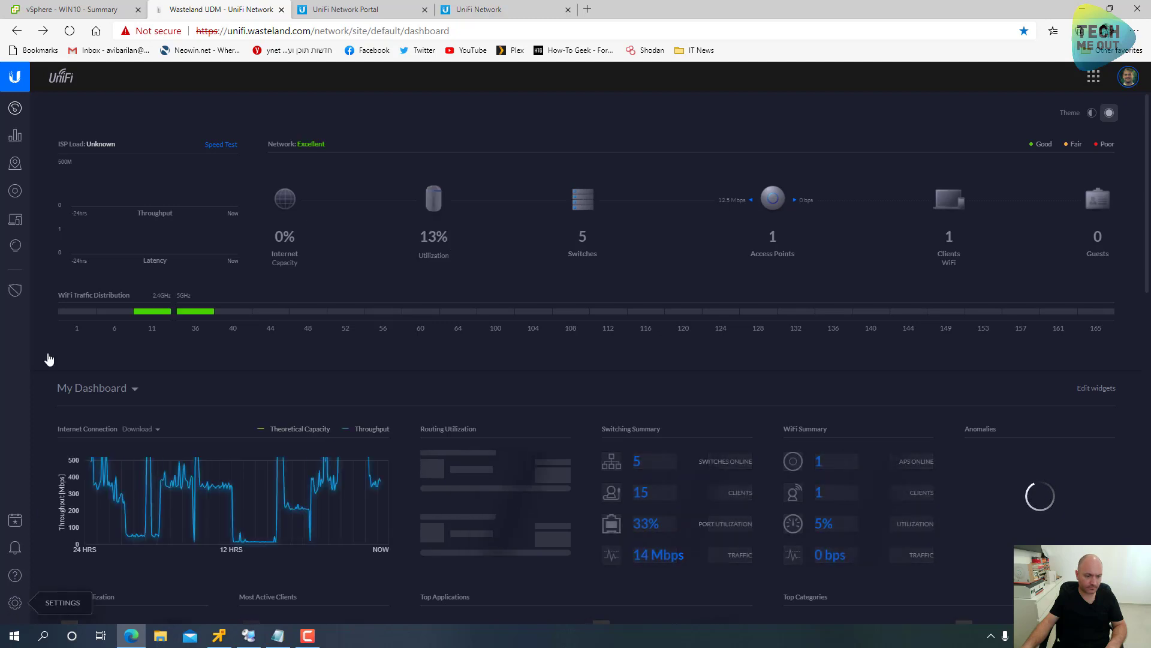
# Step: Open the IOT local network (VLAN 99) for editing under Settings > Networks
pyautogui.click(14, 600)
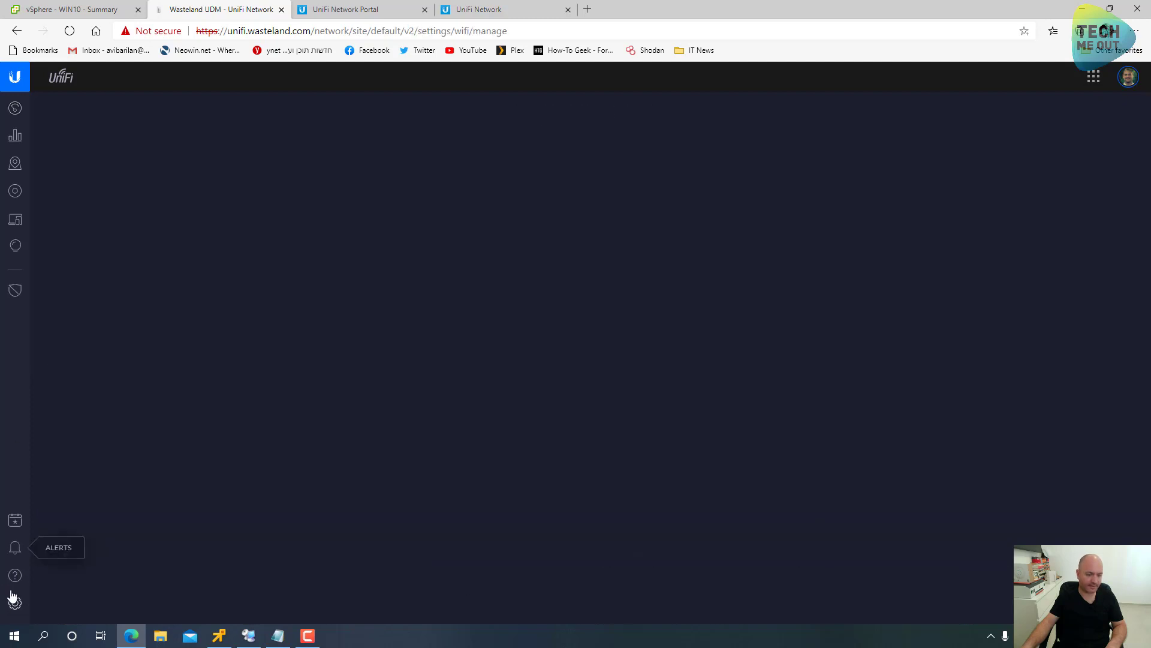
pyautogui.click(77, 384)
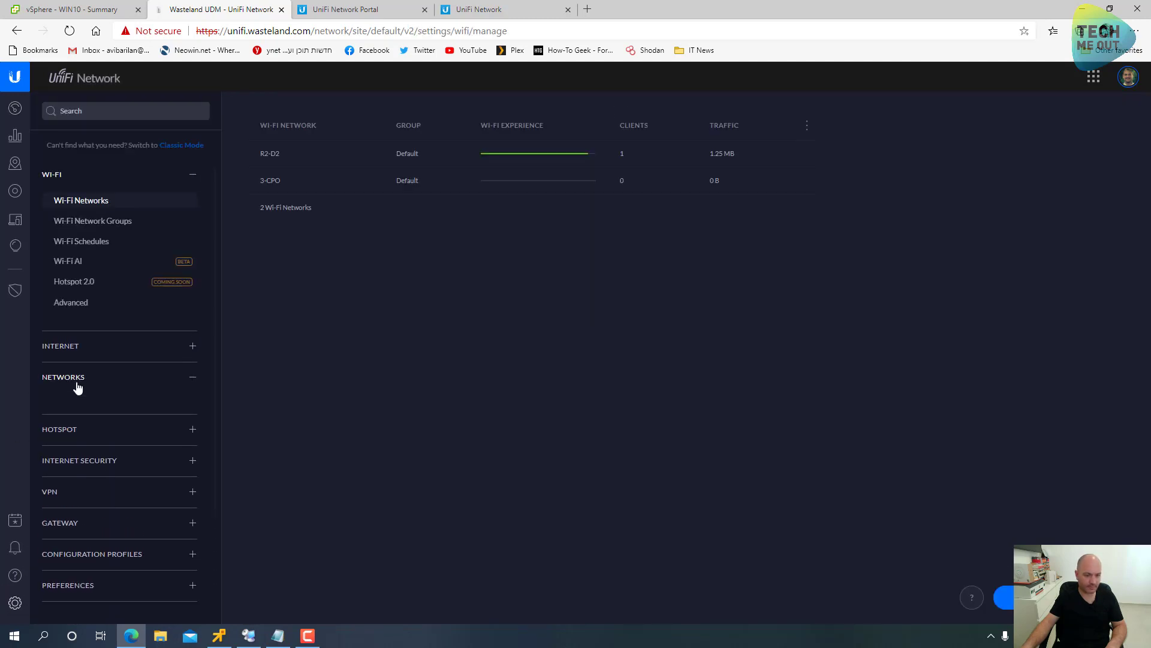
pyautogui.click(77, 403)
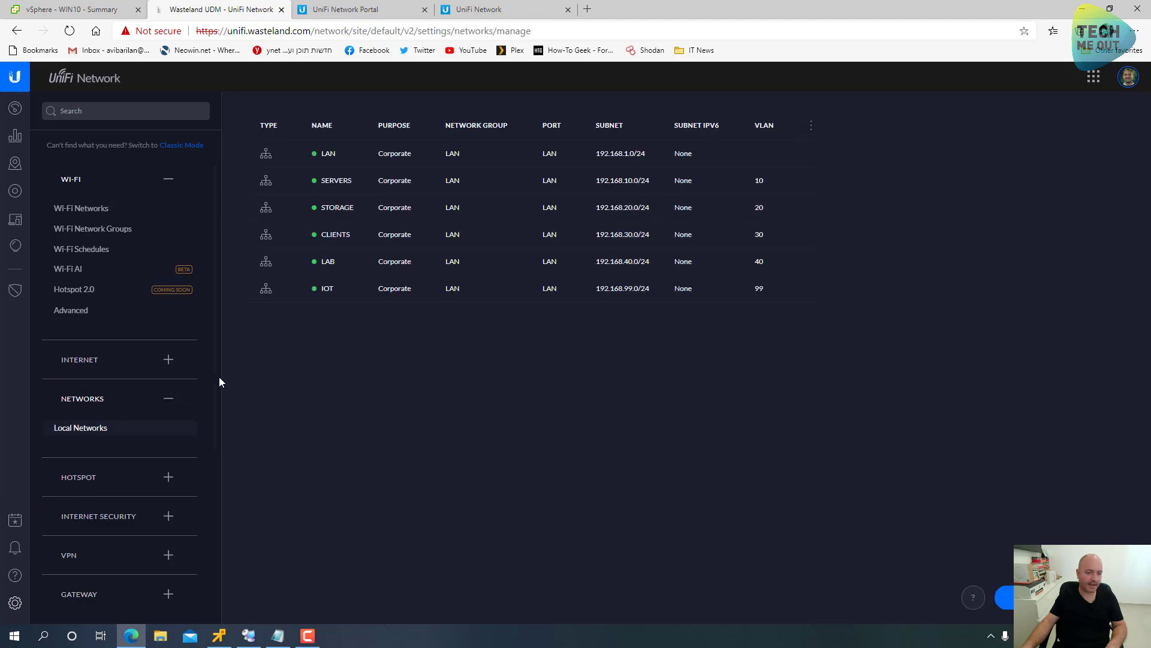
pyautogui.moveTo(596, 288)
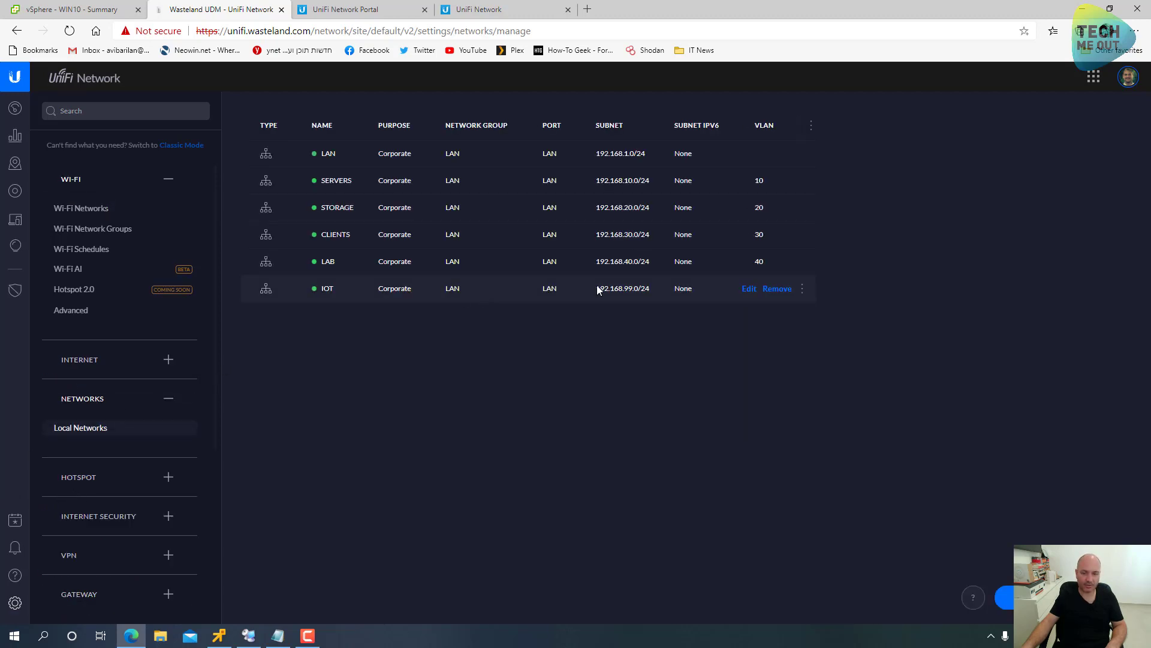
pyautogui.click(749, 290)
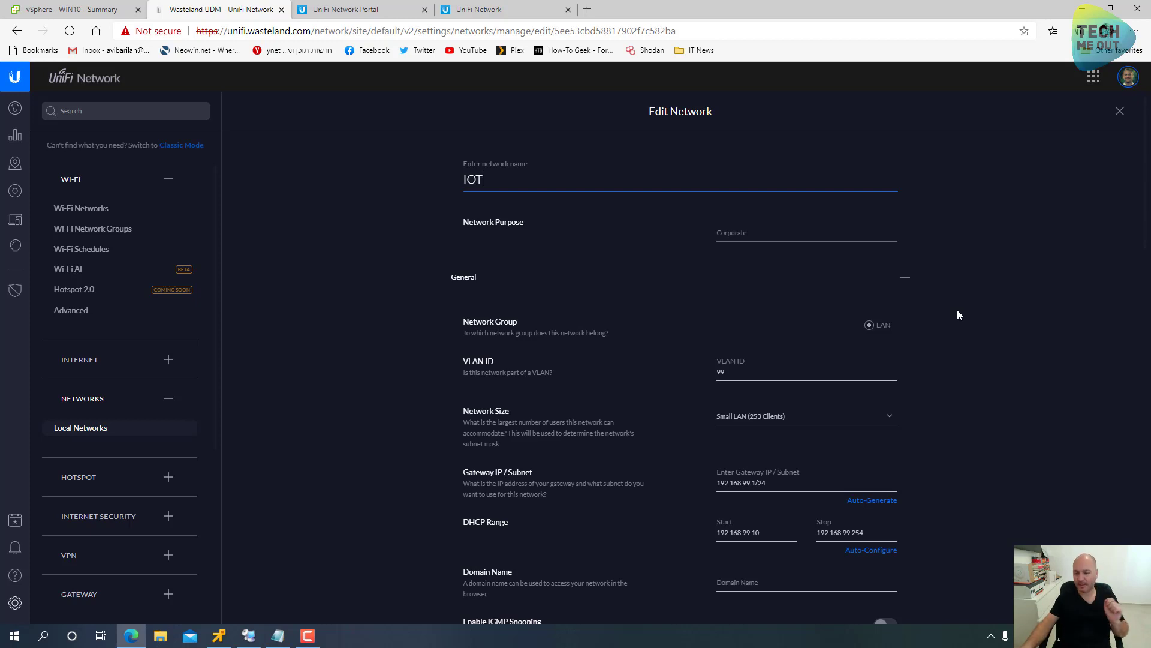
pyautogui.scroll(-3, 957, 309)
# Step: Paste the remote controller's address into the IOT network's DHCP UniFi Controller field and apply
pyautogui.scroll(-9, 958, 311)
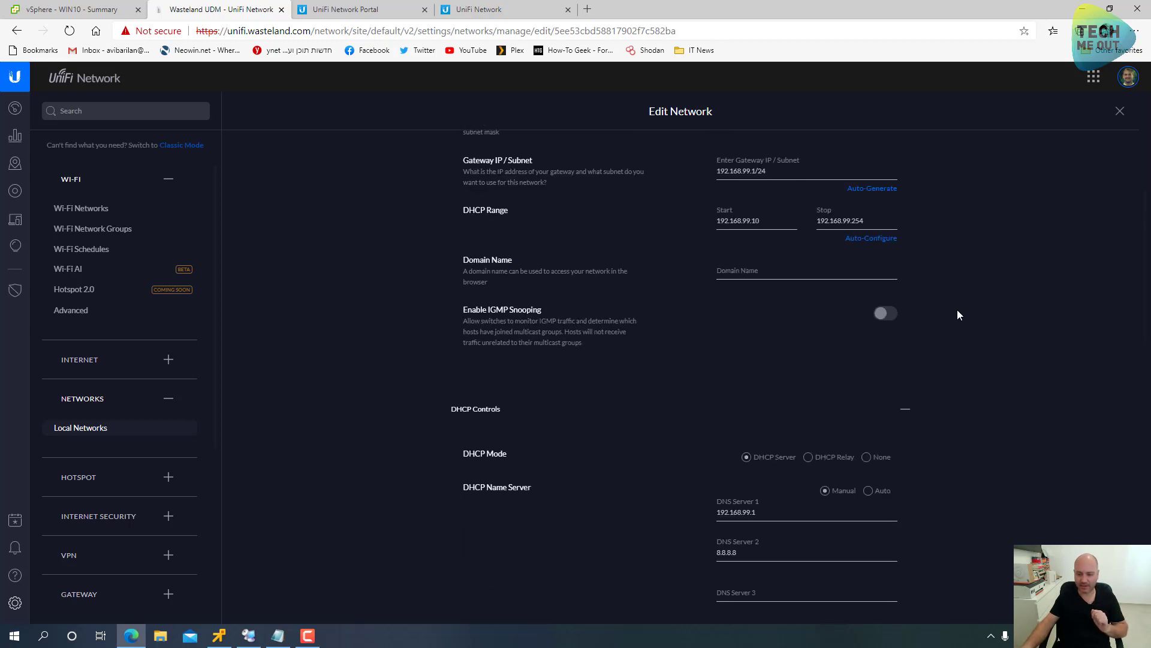
pyautogui.scroll(-4, 957, 309)
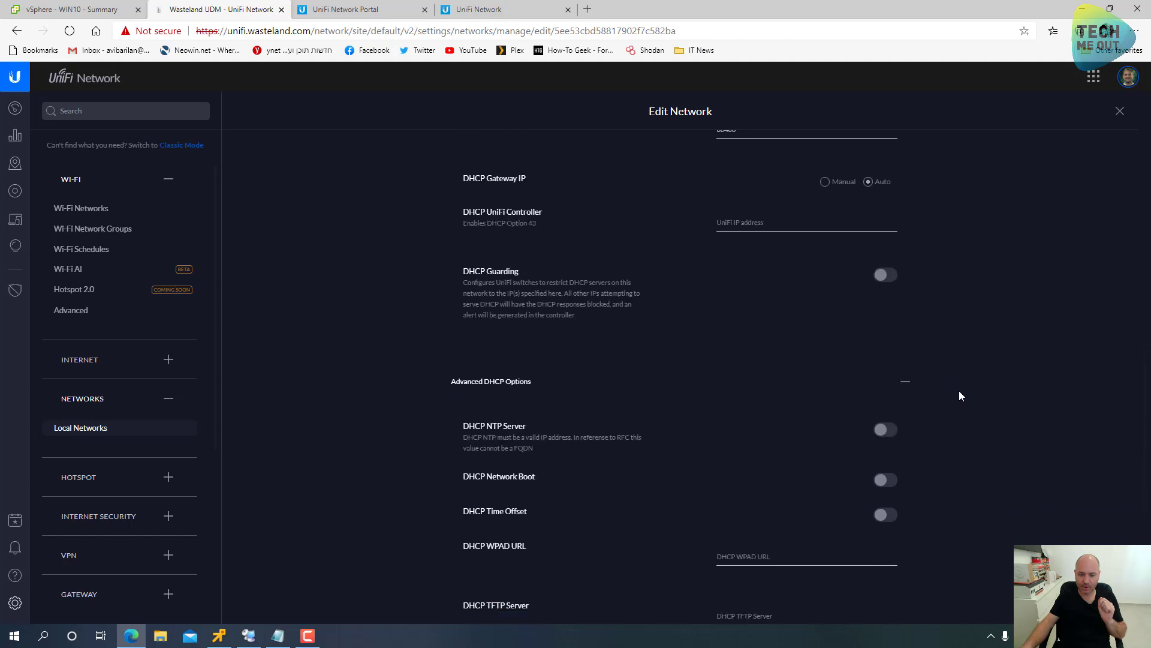
pyautogui.scroll(4, 959, 391)
pyautogui.scroll(-7, 901, 387)
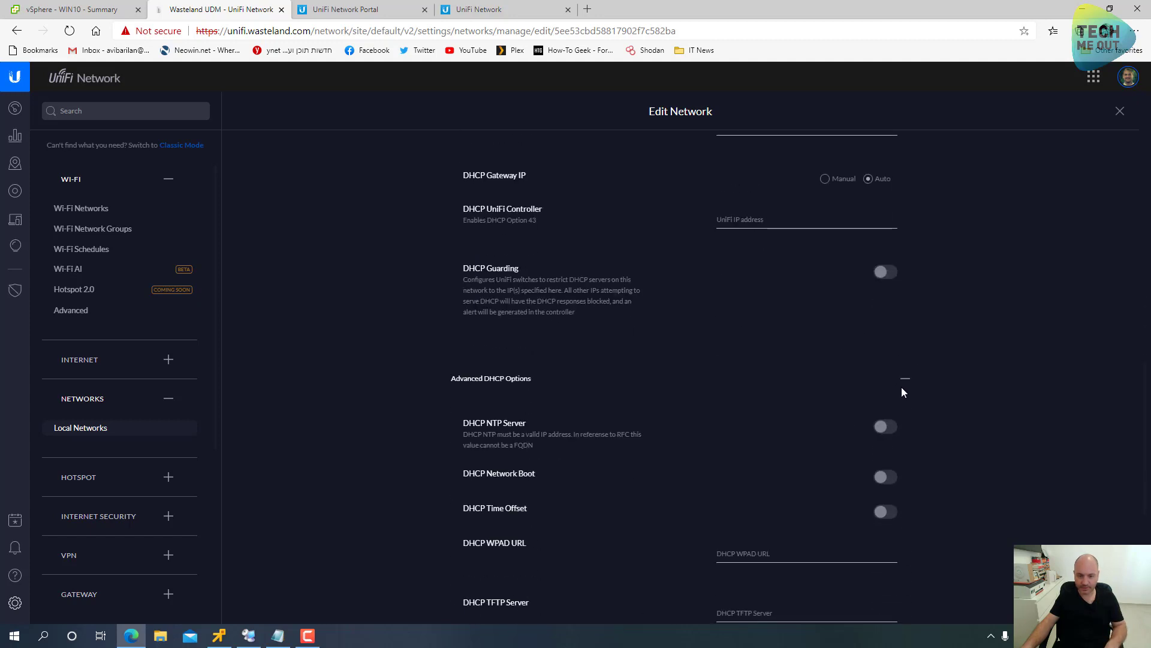
pyautogui.scroll(3, 902, 387)
pyautogui.scroll(3, 630, 329)
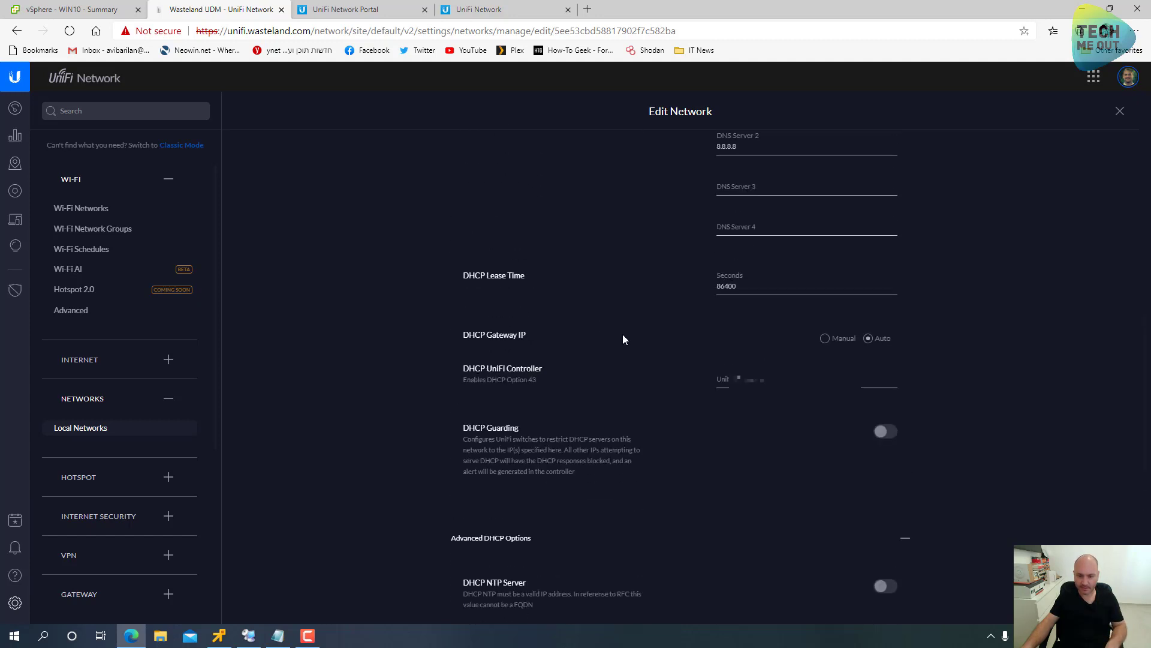
pyautogui.click(803, 379)
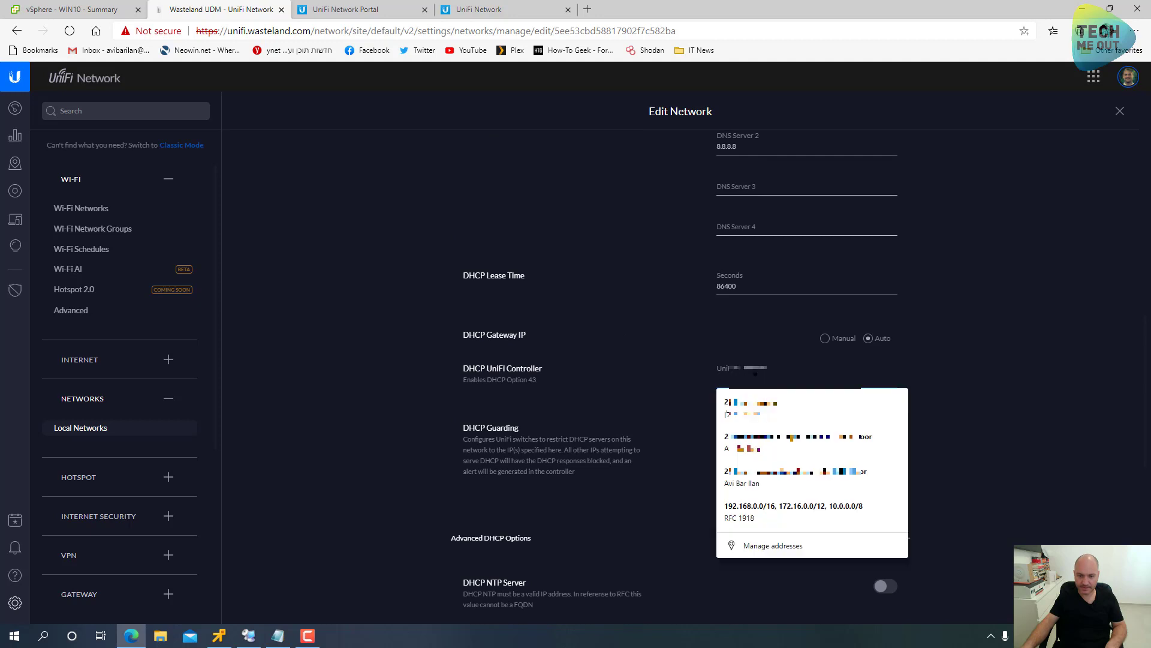
pyautogui.hotkey('ctrl', 'v')
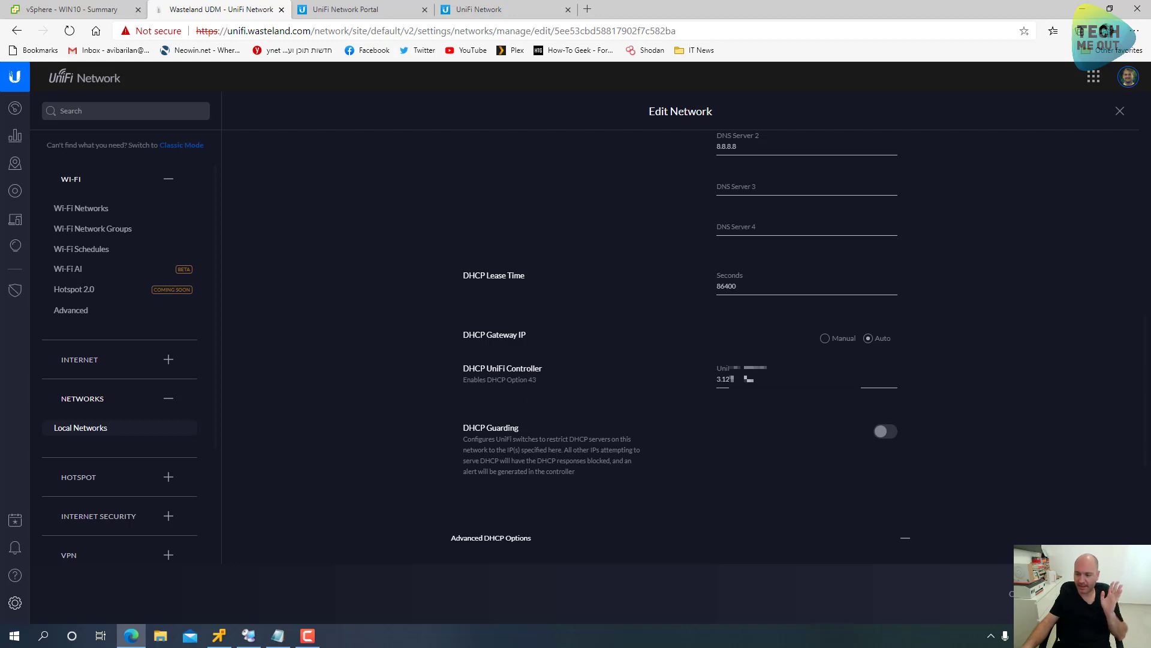
pyautogui.click(1068, 593)
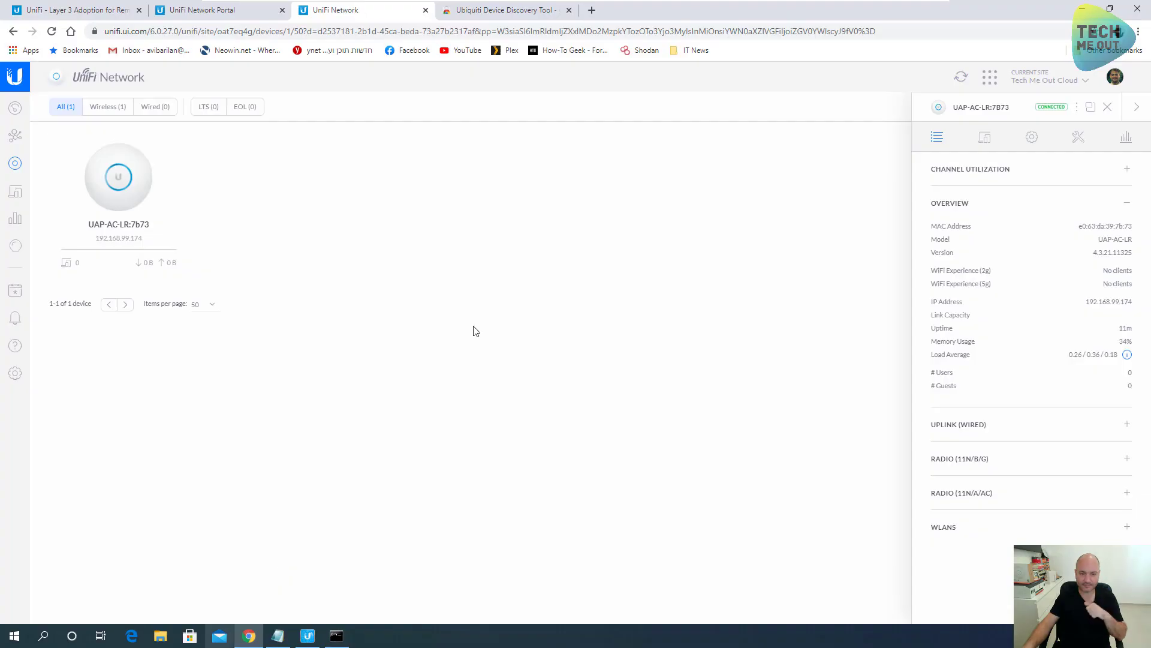
# Step: Forget the UAP-AC-LR:7b73 access point through Manage Device and confirm the removal
pyautogui.click(1032, 138)
pyautogui.click(962, 493)
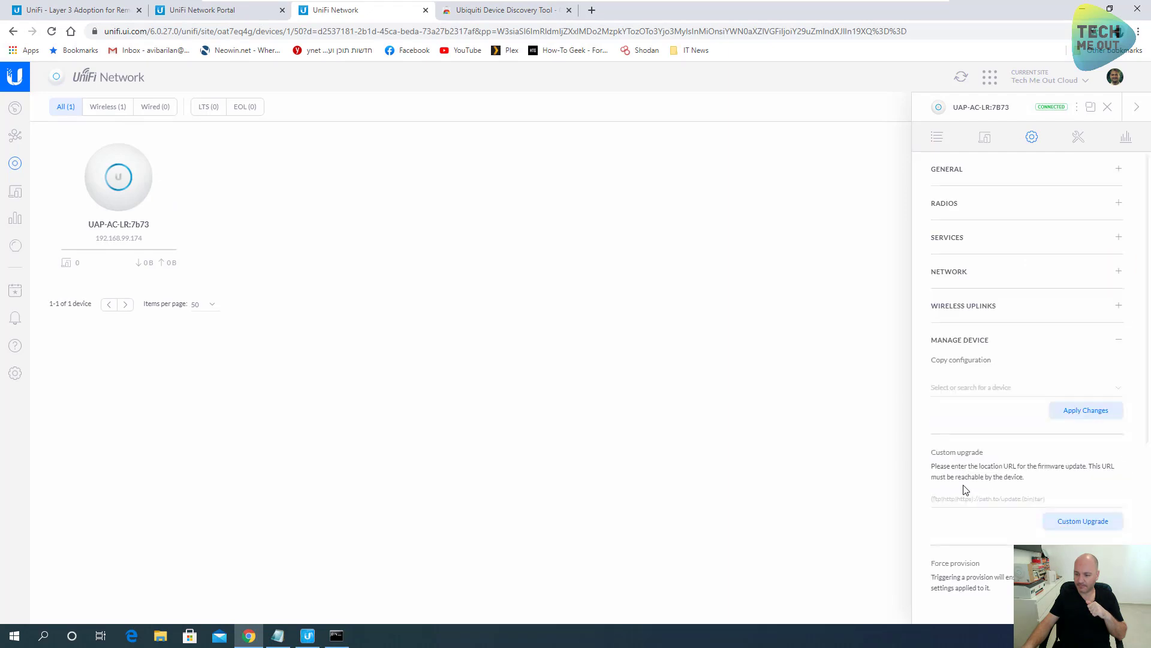
pyautogui.scroll(-5, 947, 497)
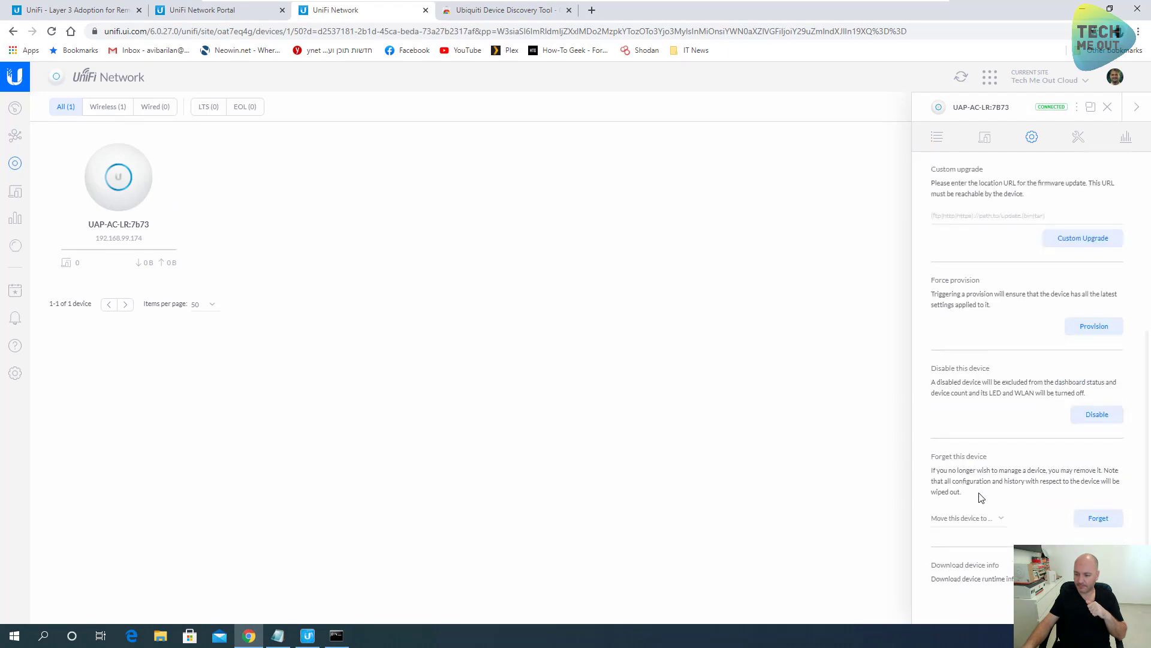
pyautogui.click(1098, 519)
pyautogui.click(661, 386)
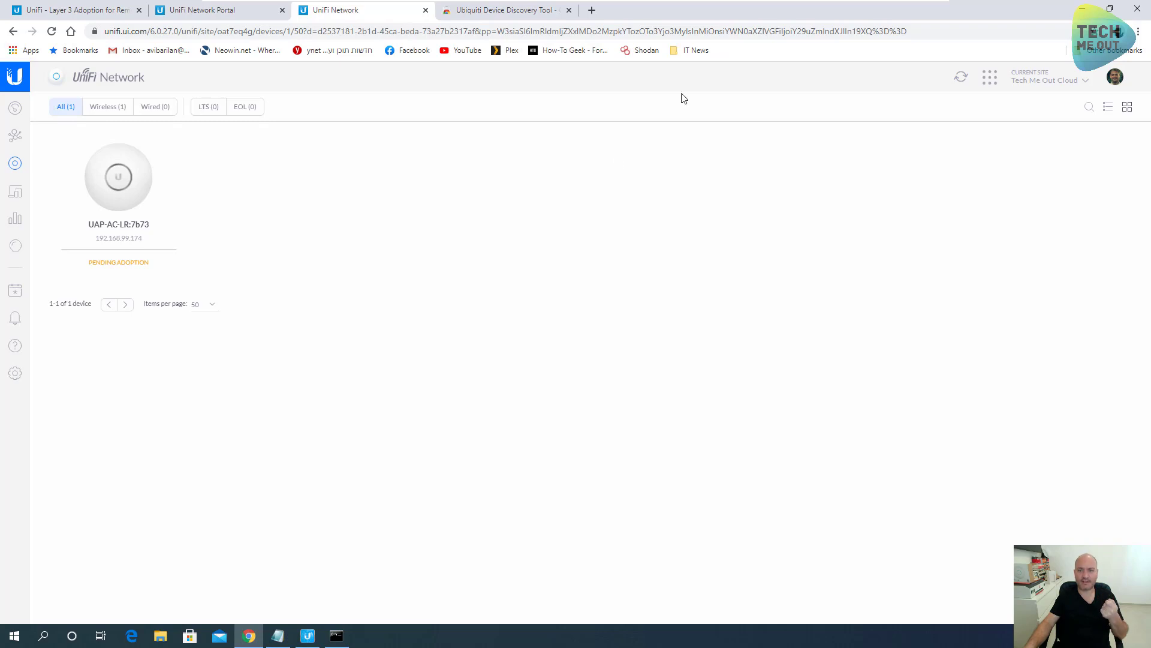
# Step: Minimize the VMRC view and sign in to TLV-JUMP-SRV with the account password
pyautogui.moveTo(746, 5)
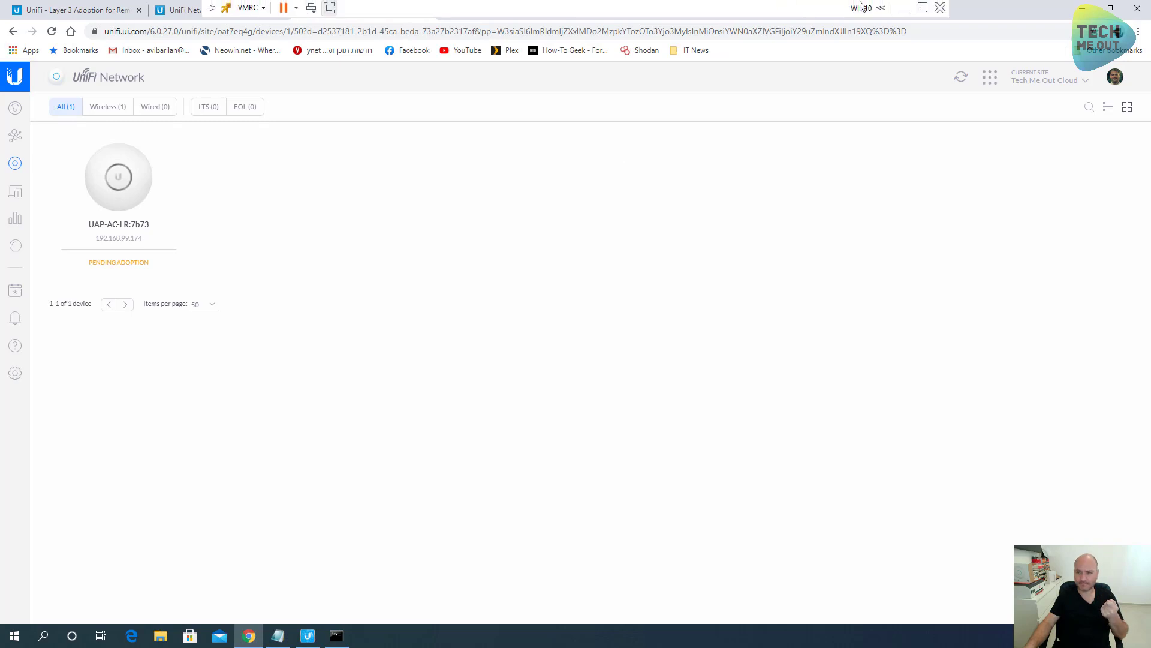
pyautogui.click(901, 8)
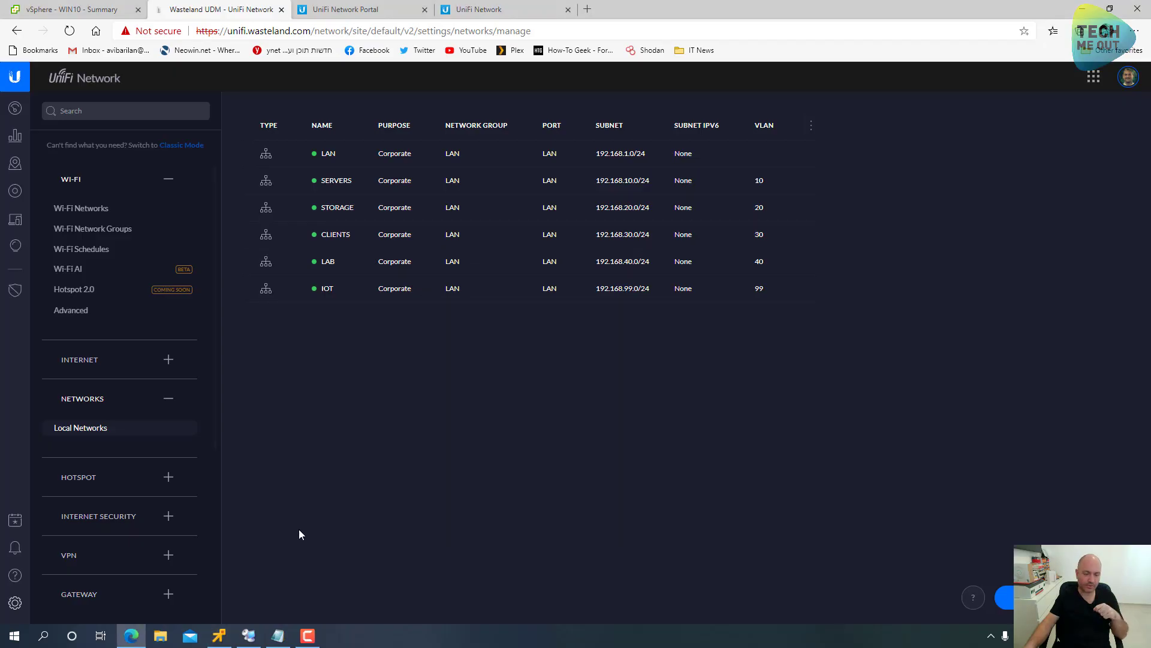
pyautogui.click(248, 637)
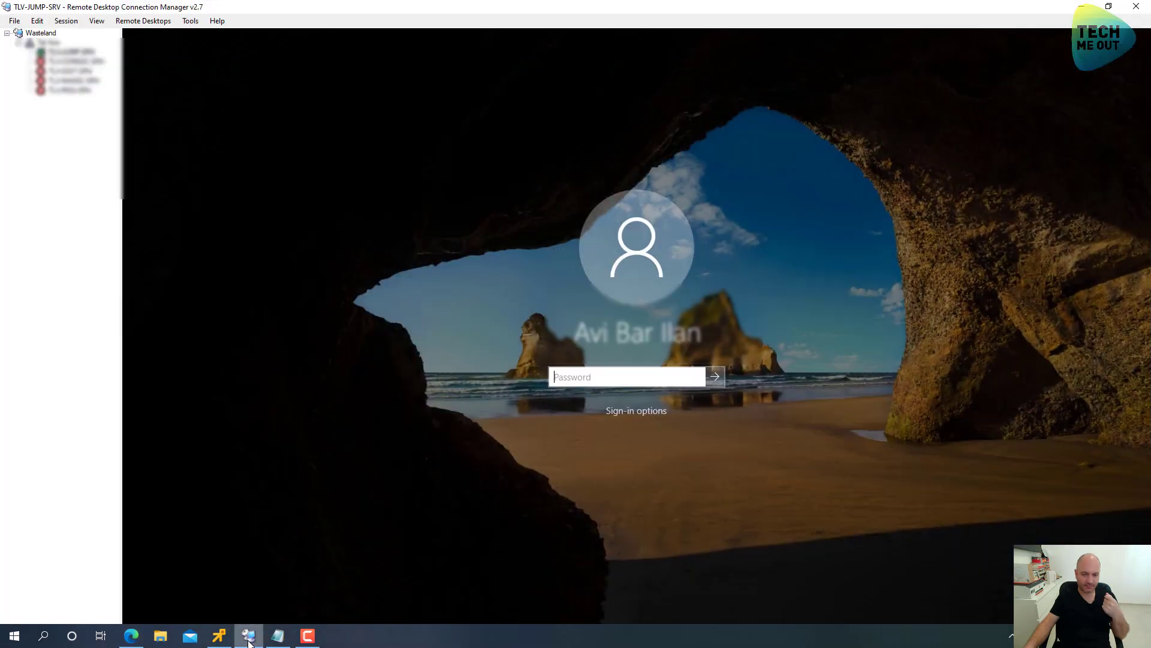
pyautogui.write('••••••••')
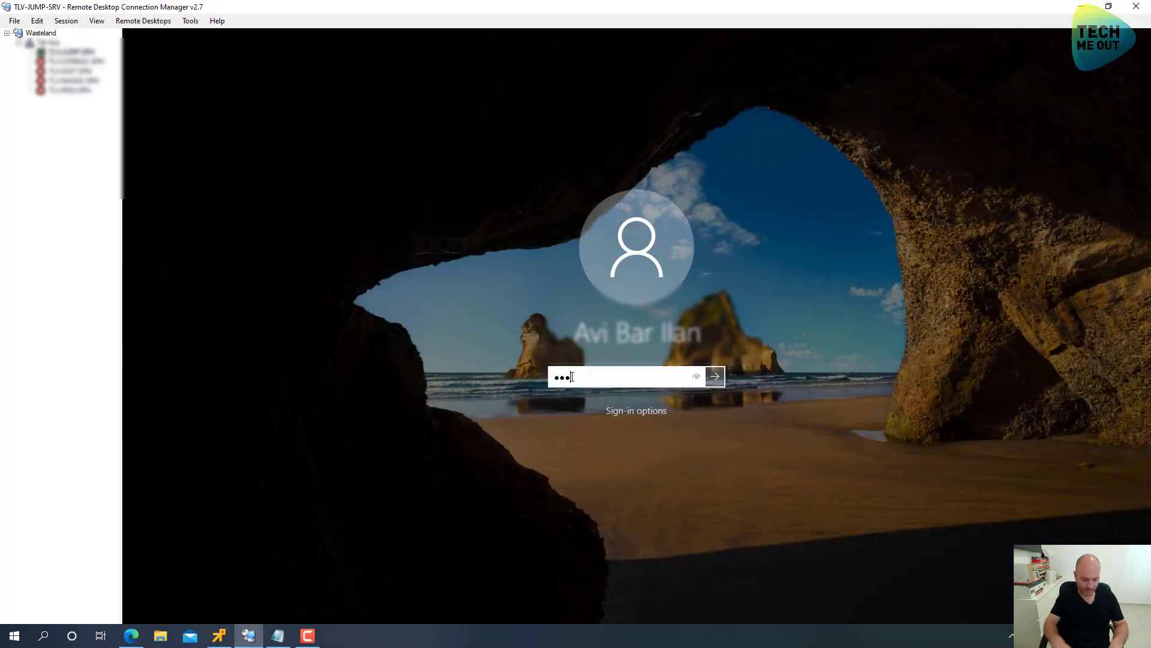
pyautogui.press('Return')
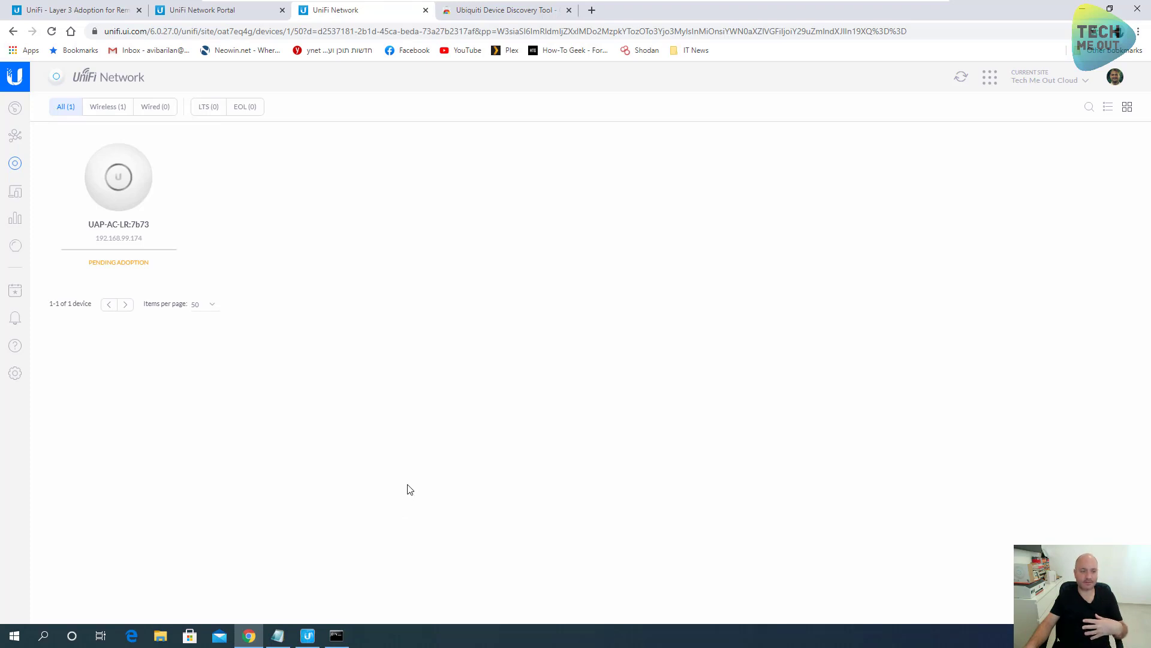
# Step: Adopt the UAP-AC-LR from its device card, then view the UDM's local device list
pyautogui.click(136, 190)
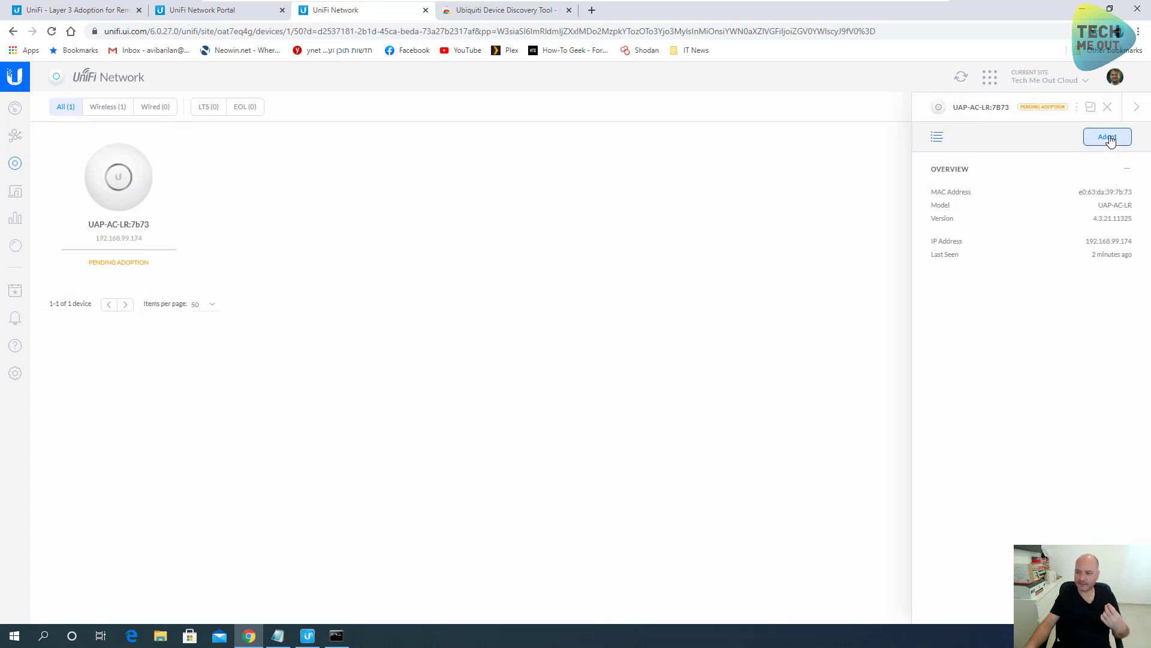
pyautogui.click(1109, 138)
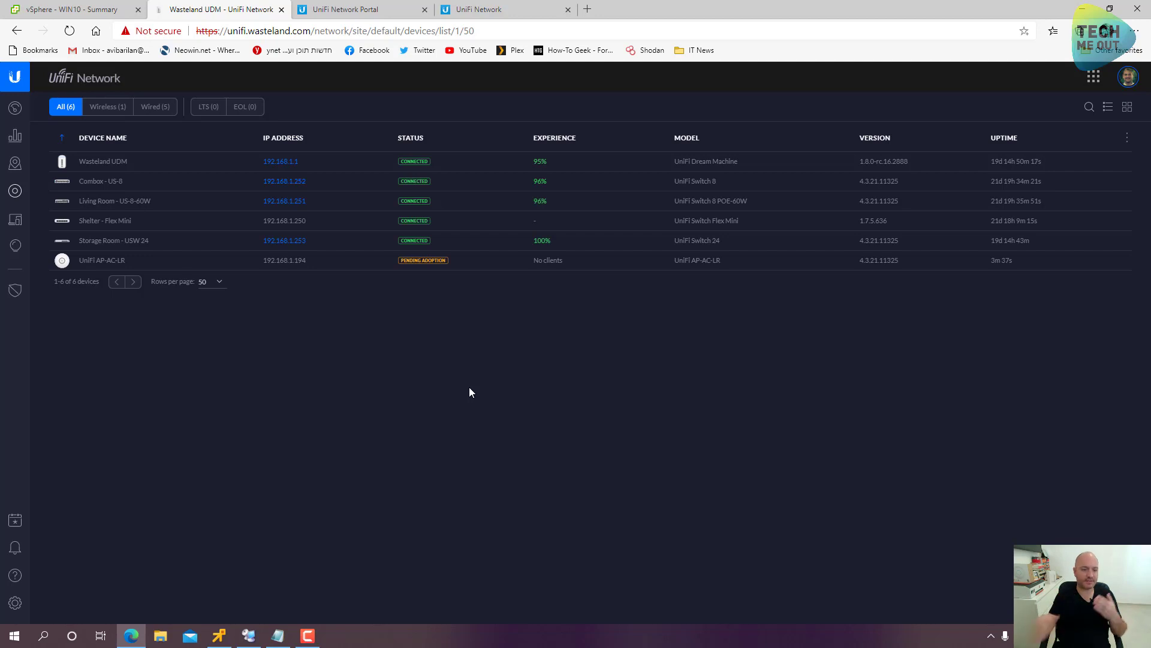
pyautogui.moveTo(237, 268)
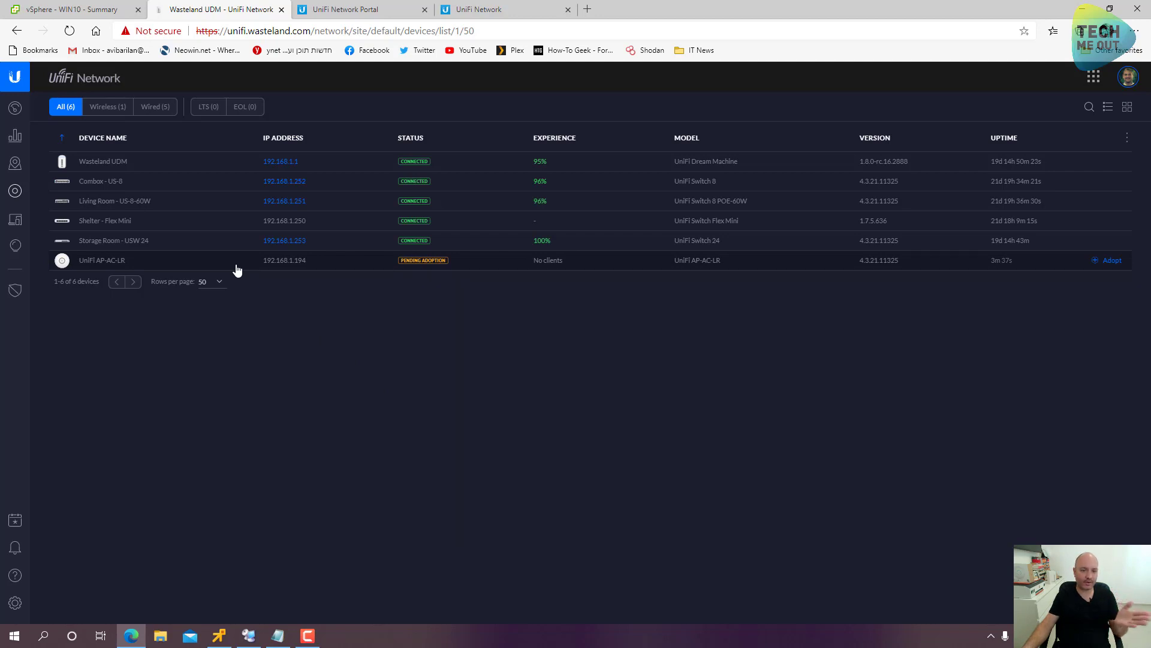
# Step: Adopt the UniFi AP-AC-LR at 192.168.1.194 from its details panel
pyautogui.click(237, 270)
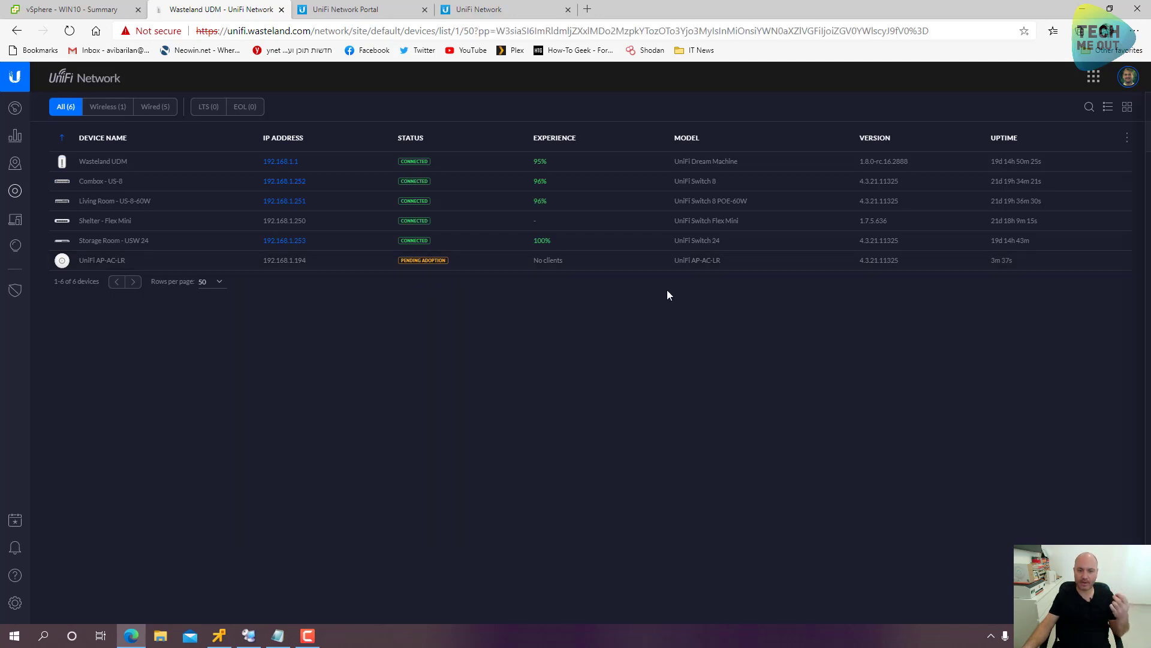
pyautogui.click(1108, 138)
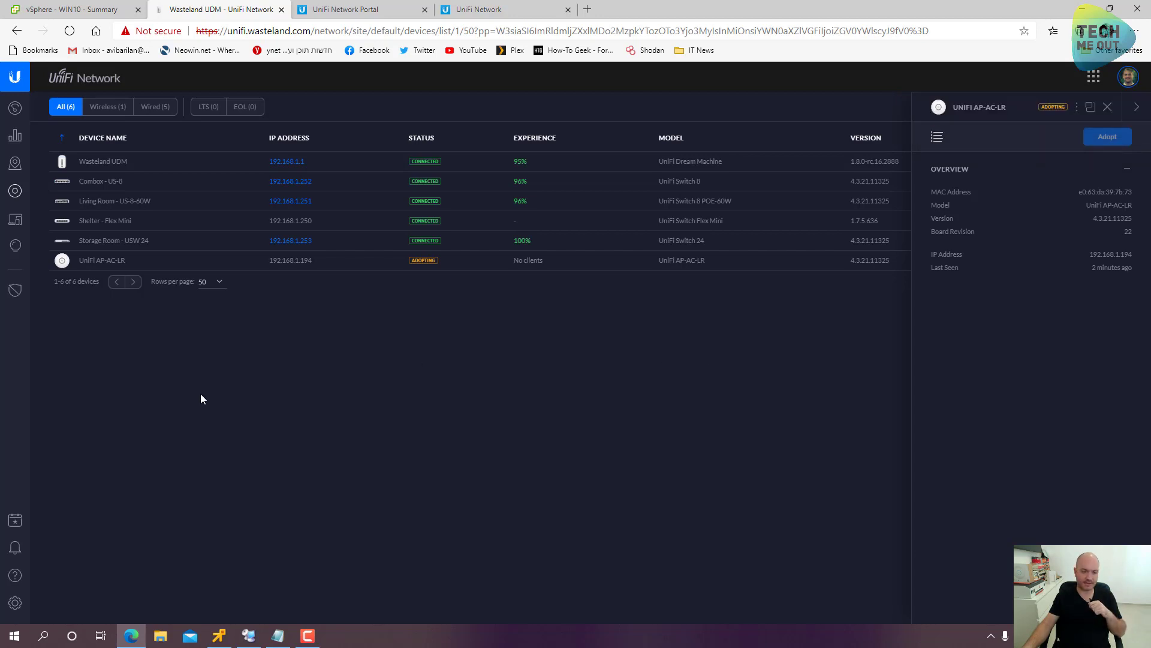
# Step: Edit the LAN local network and review its DHCP controls, including controller address 192.168.1.1
pyautogui.click(16, 602)
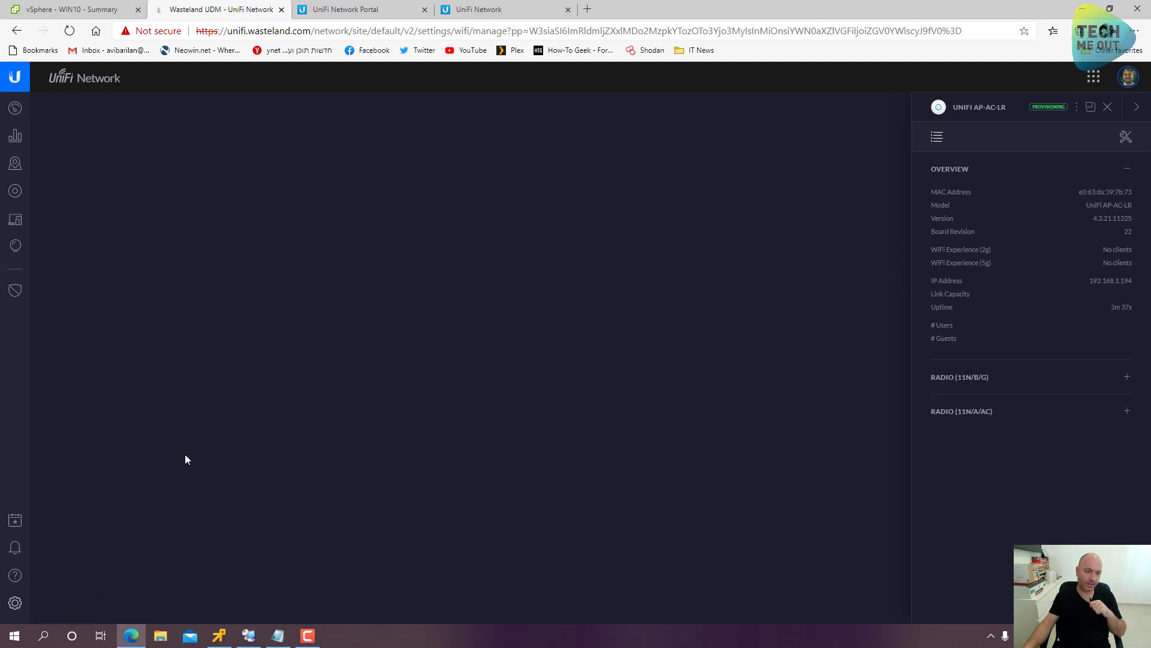
pyautogui.click(113, 399)
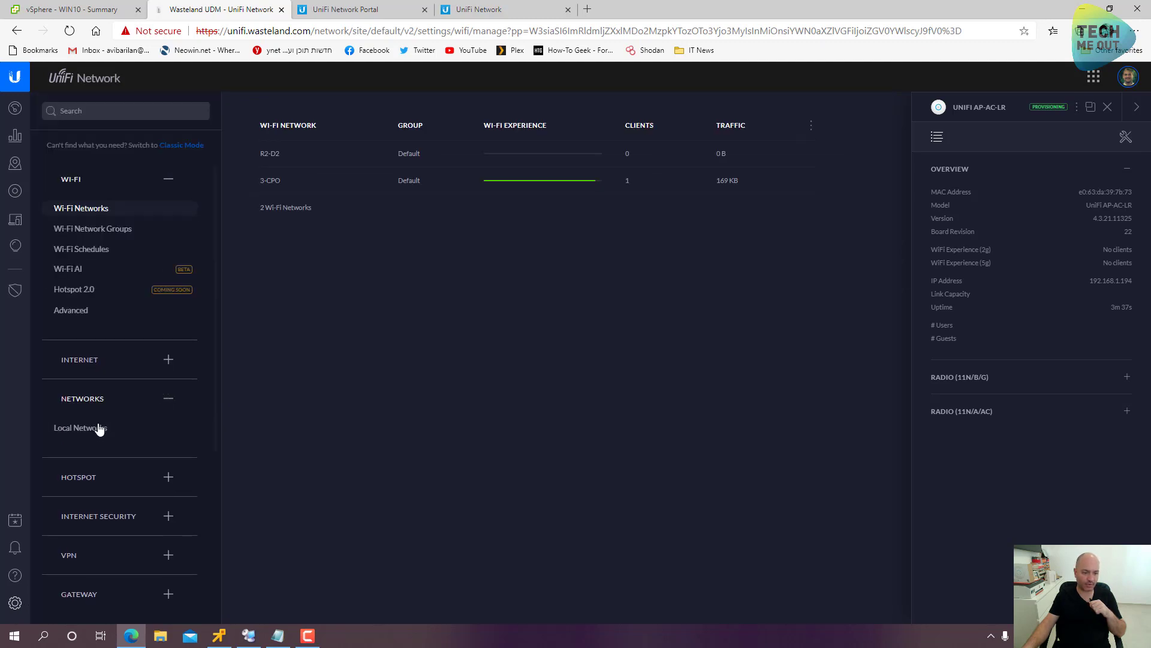
pyautogui.click(103, 427)
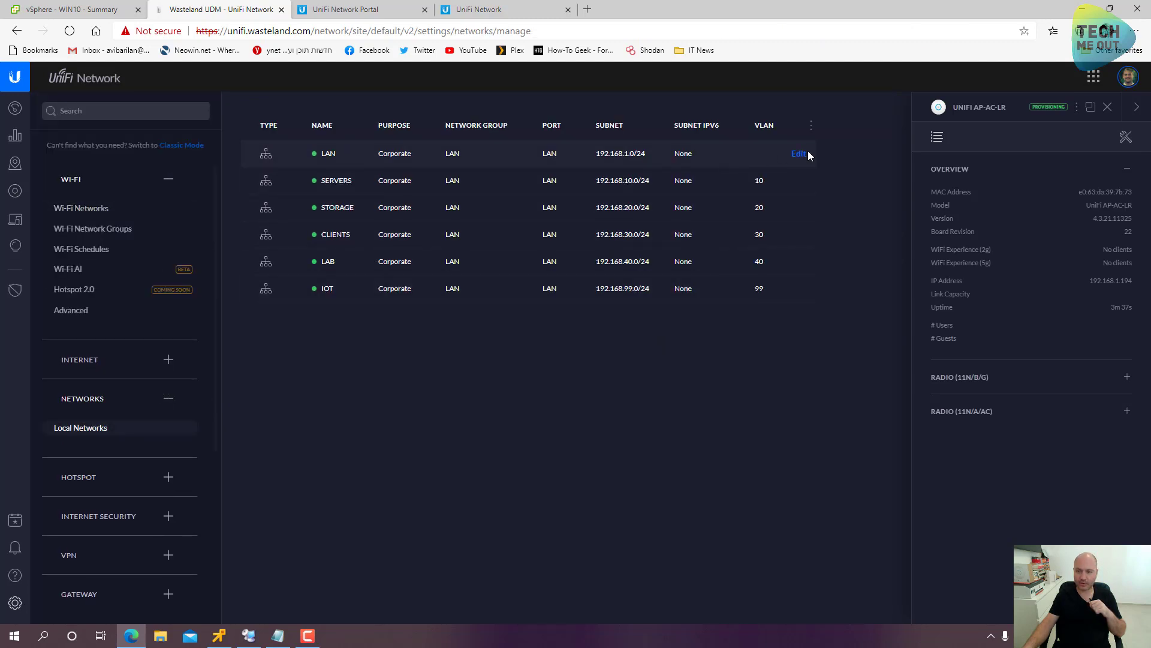
pyautogui.click(799, 153)
pyautogui.click(1108, 107)
pyautogui.scroll(-5, 424, 322)
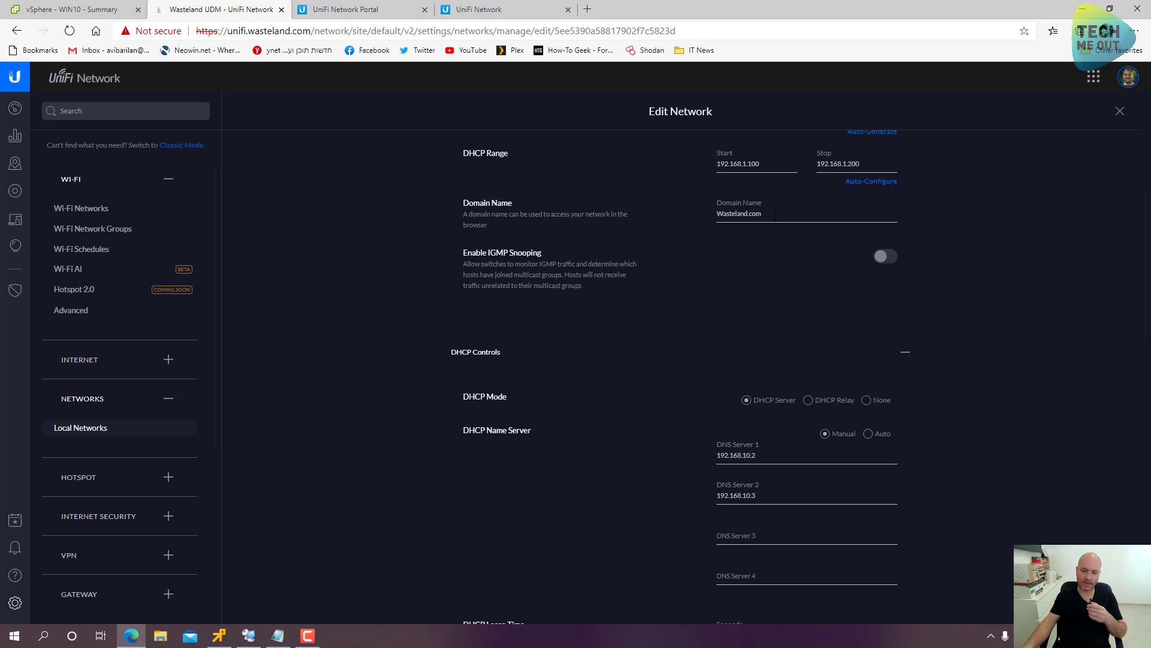
pyautogui.scroll(-2, 745, 352)
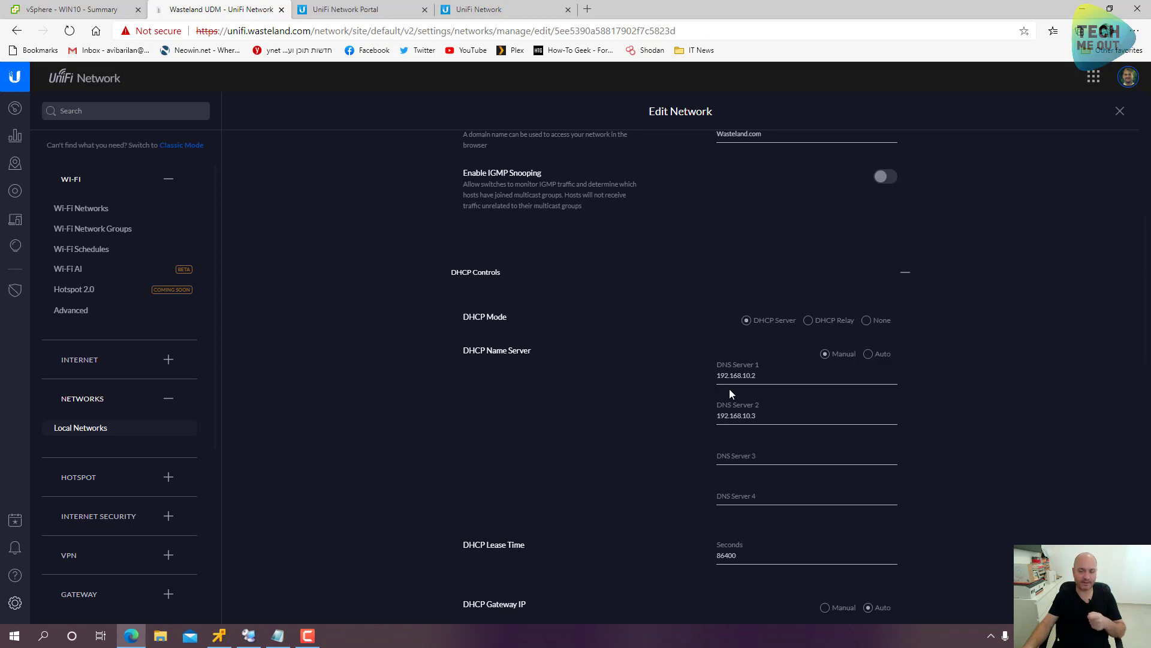
pyautogui.scroll(1, 689, 384)
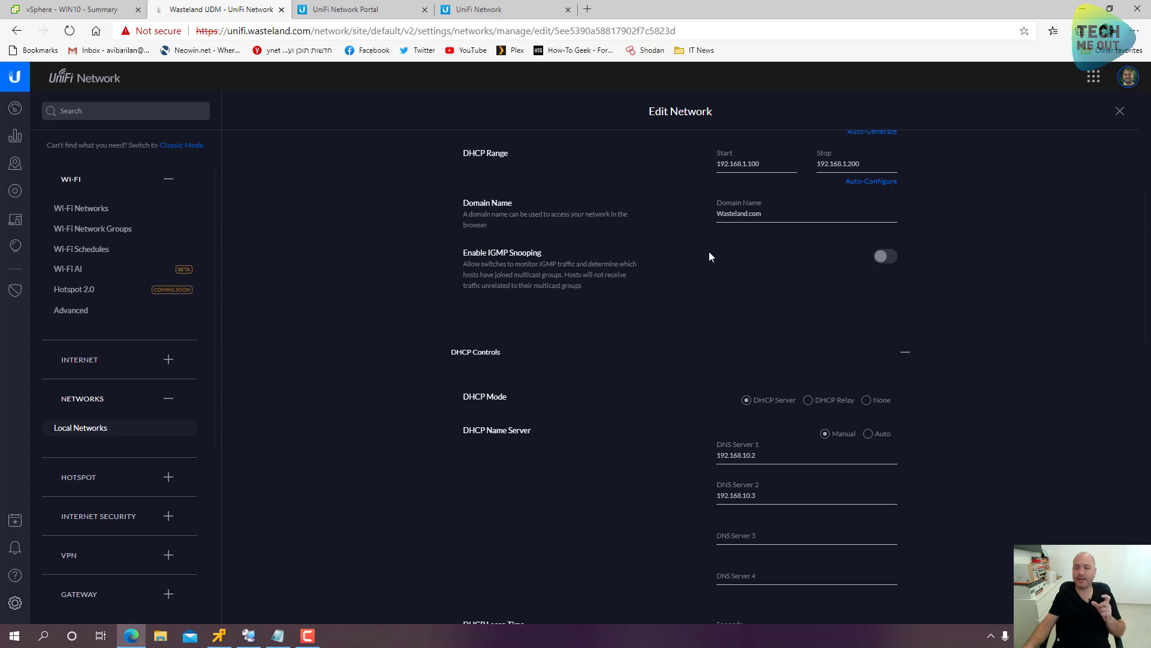
pyautogui.scroll(-5, 671, 285)
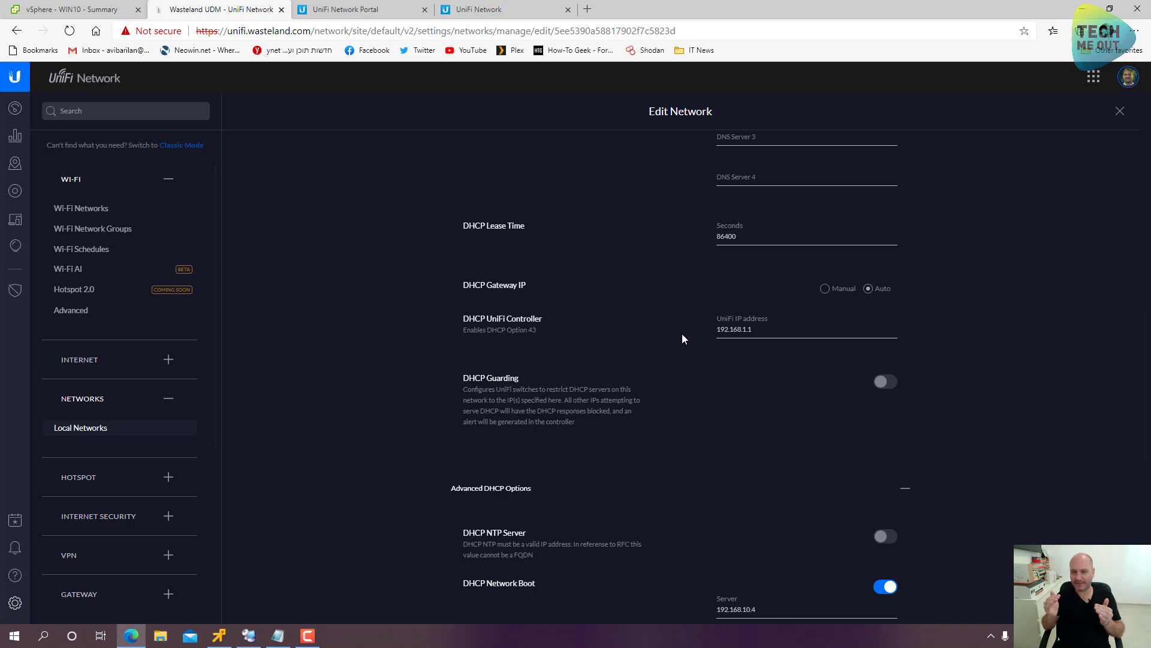
# Step: Open the UniFi AP-AC-LR's configuration settings from the devices list
pyautogui.click(15, 193)
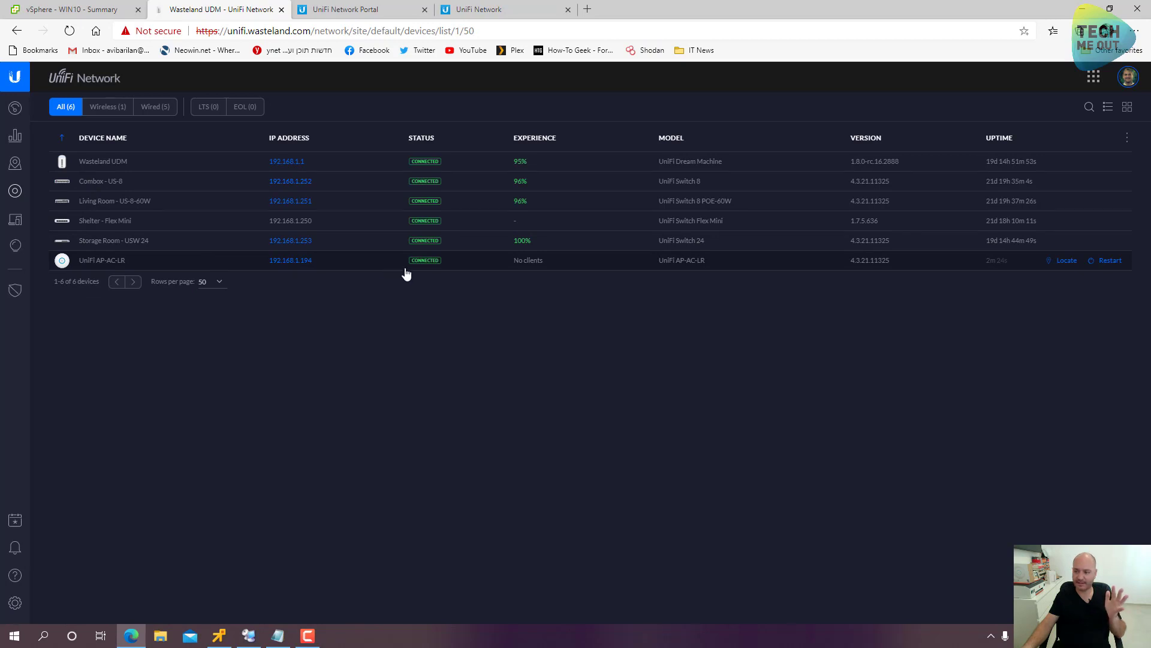
pyautogui.click(786, 268)
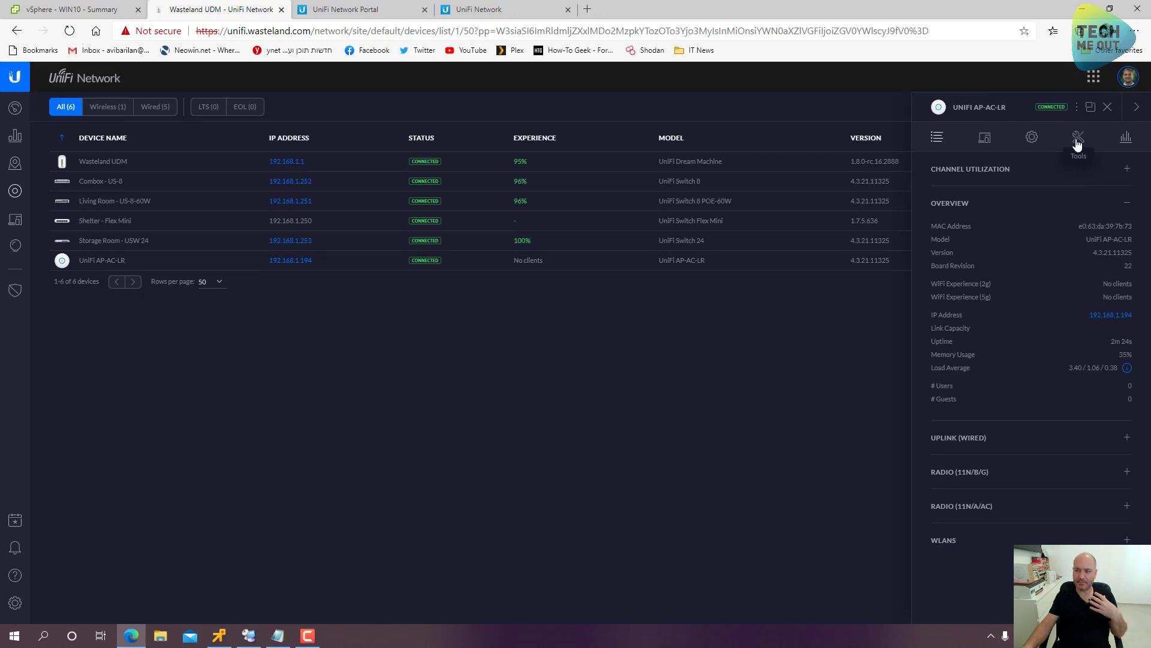
pyautogui.click(1029, 141)
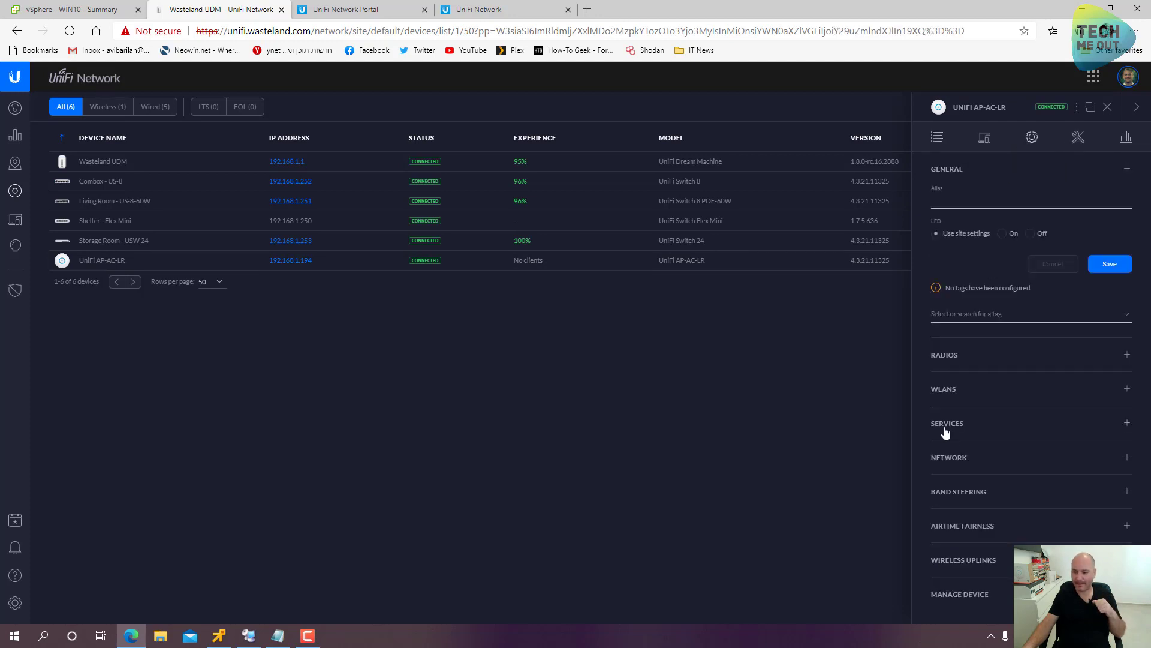
# Step: Switch the AP to Static IP with address 192.168.1.254 and mask 255.255.255.0
pyautogui.click(958, 459)
pyautogui.click(962, 340)
pyautogui.click(956, 363)
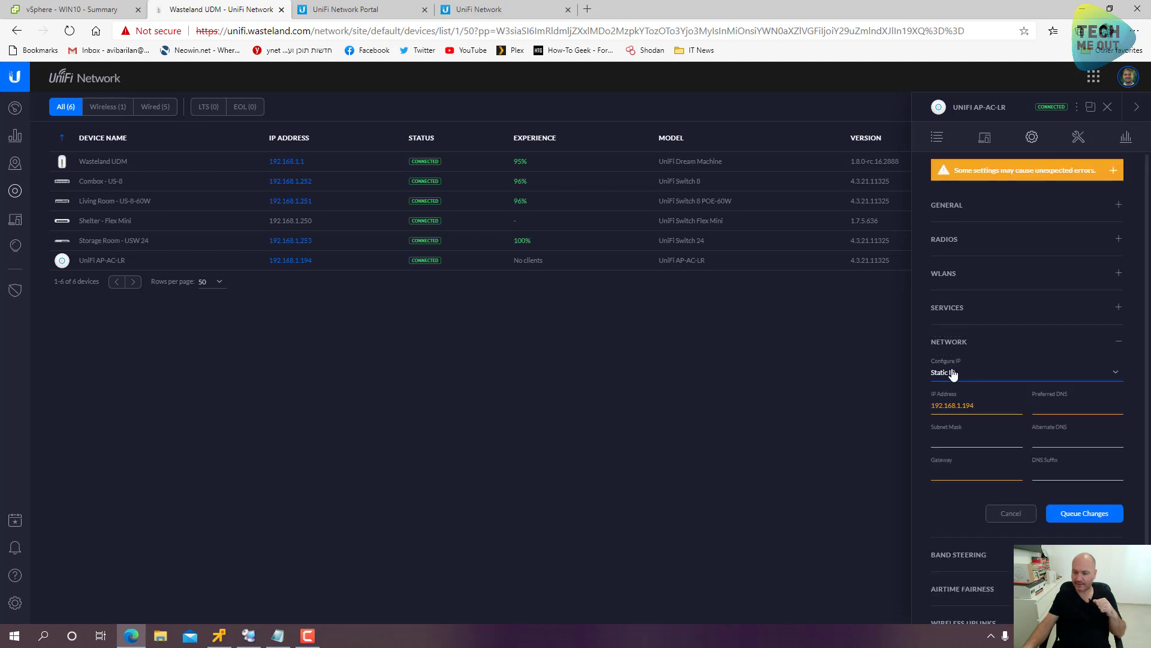
pyautogui.moveTo(975, 406); pyautogui.dragTo(970, 406)
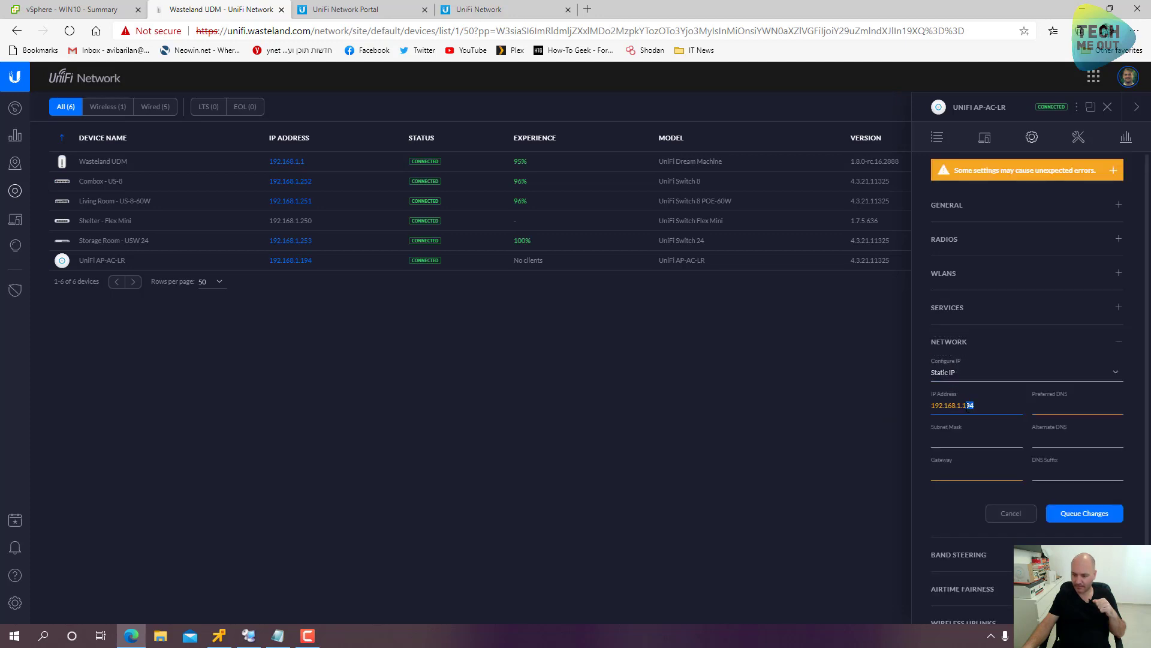
pyautogui.press('BackSpace')
pyautogui.press('BackSpace')
pyautogui.write('254')
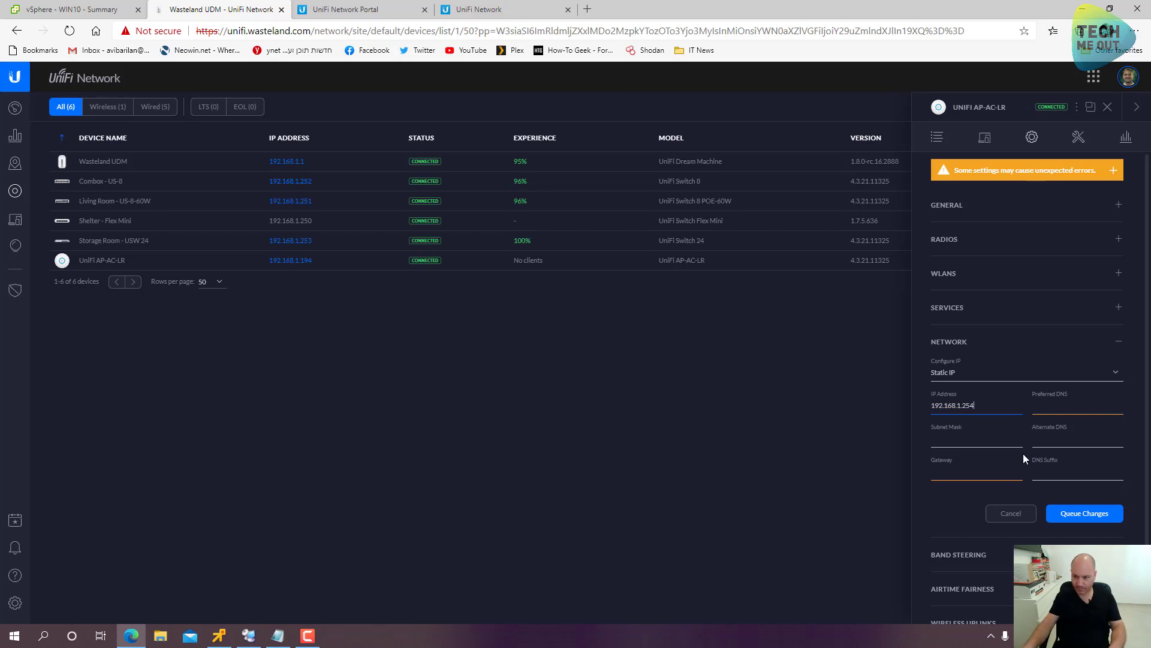
pyautogui.click(981, 441)
pyautogui.write('2')
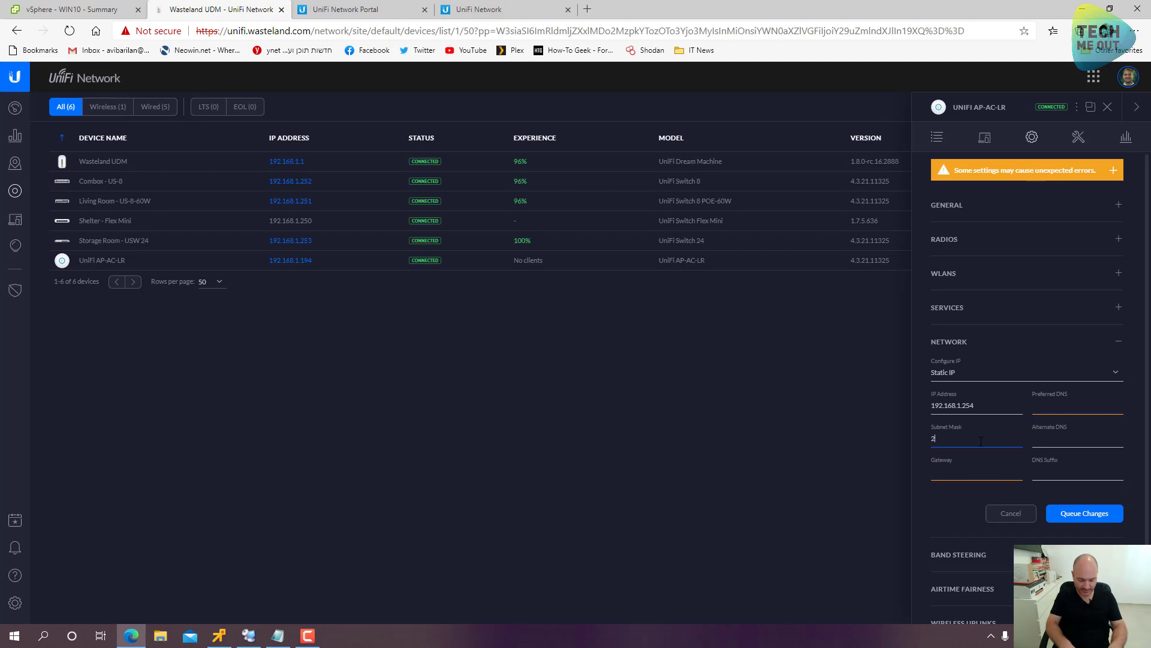
pyautogui.write('55.255.255')
# Step: Enter gateway 192.168.1.1, DNS 192.168.10.2 and 192.168.10.3, suffix Wasteland.com, and queue the changes
pyautogui.press('Tab')
pyautogui.write('192.168.1.1')
pyautogui.press('Tab')
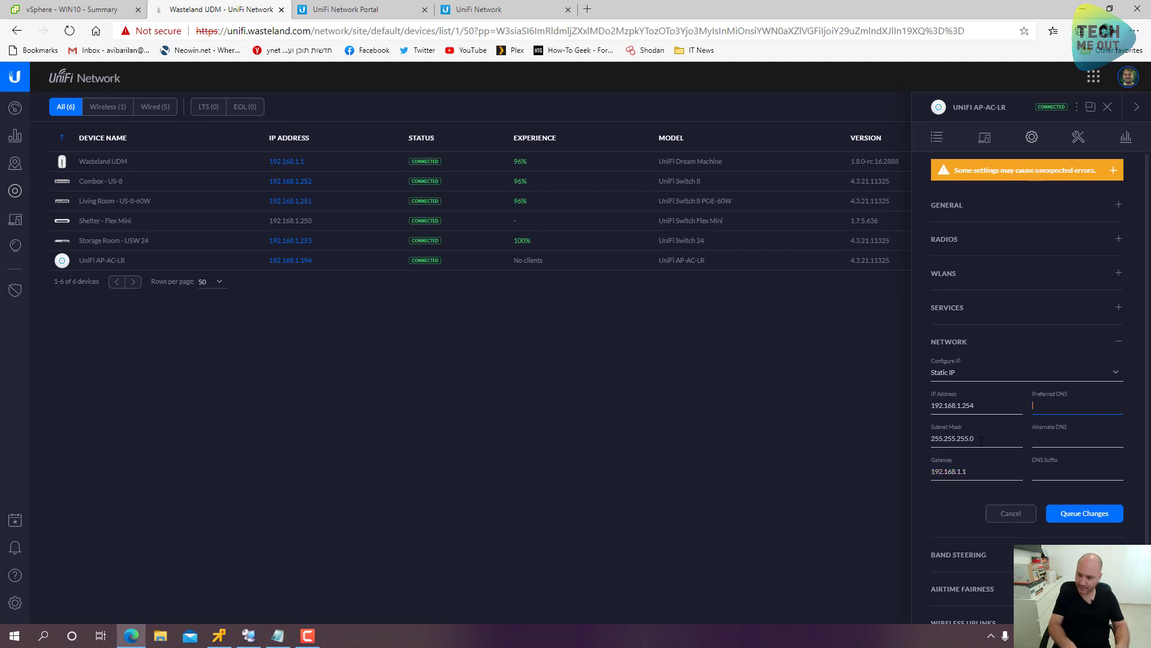
pyautogui.write('192.16')
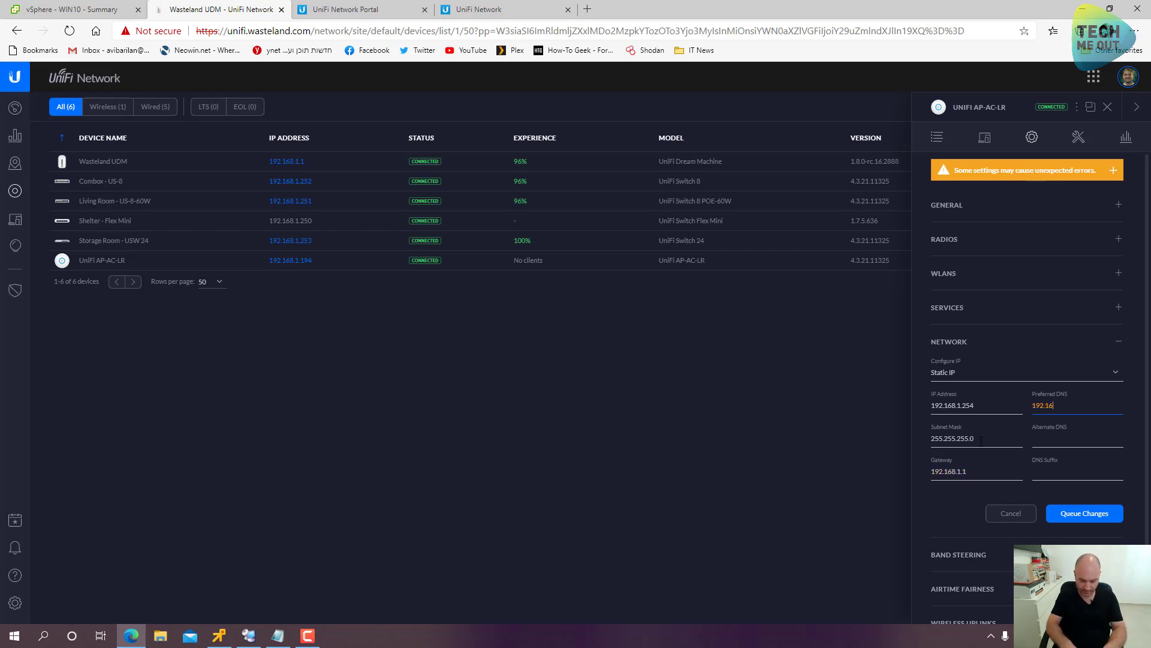
pyautogui.write('8.10.2')
pyautogui.press('Tab')
pyautogui.write('192')
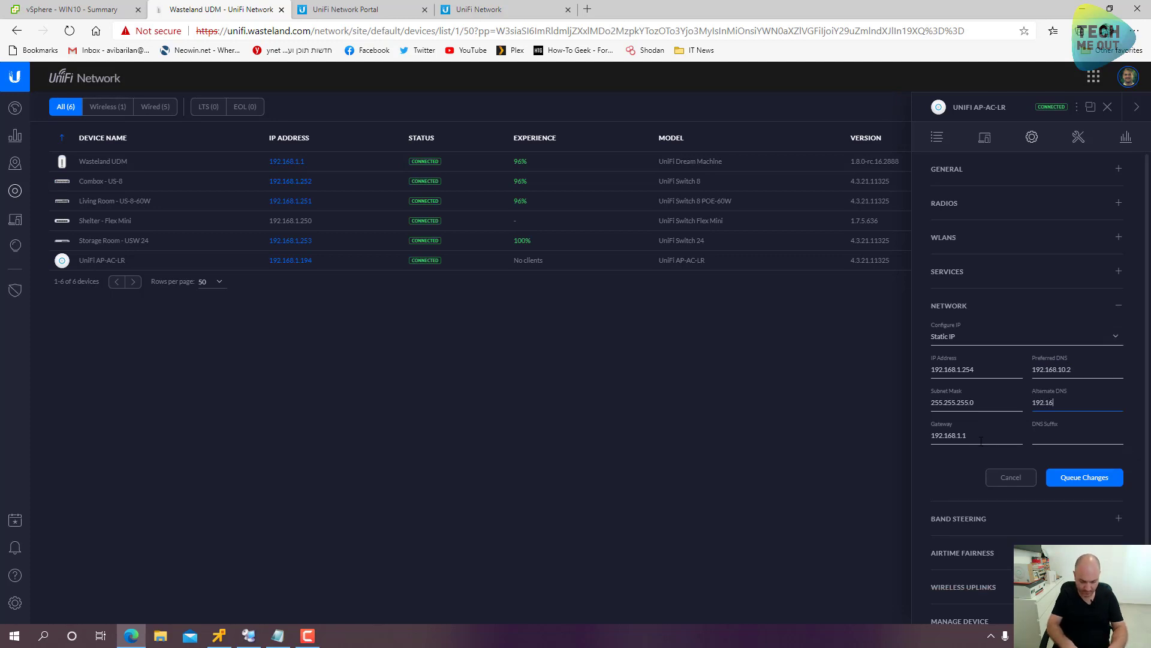
pyautogui.write('.168.10.3')
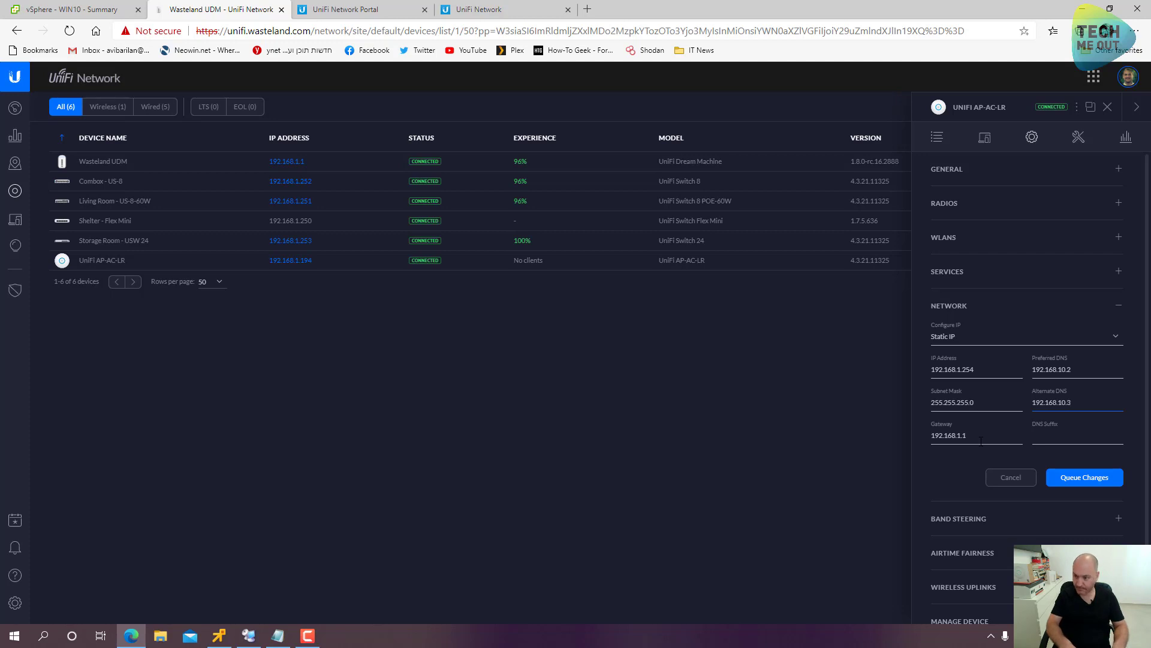
pyautogui.press('Tab')
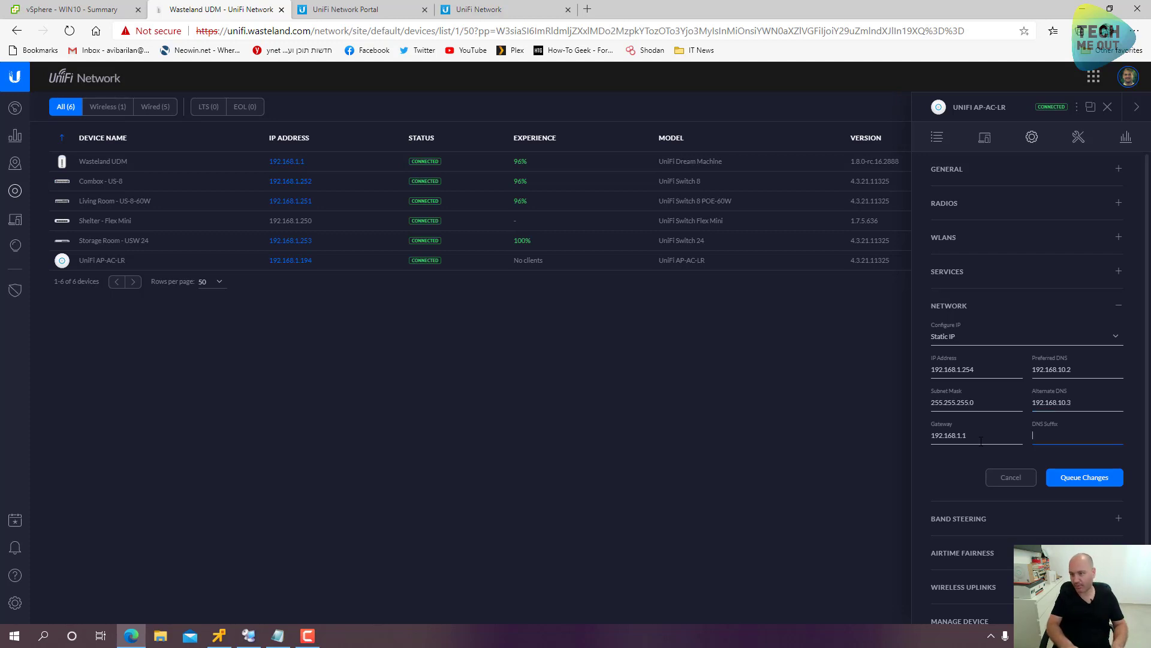
pyautogui.write('Wast')
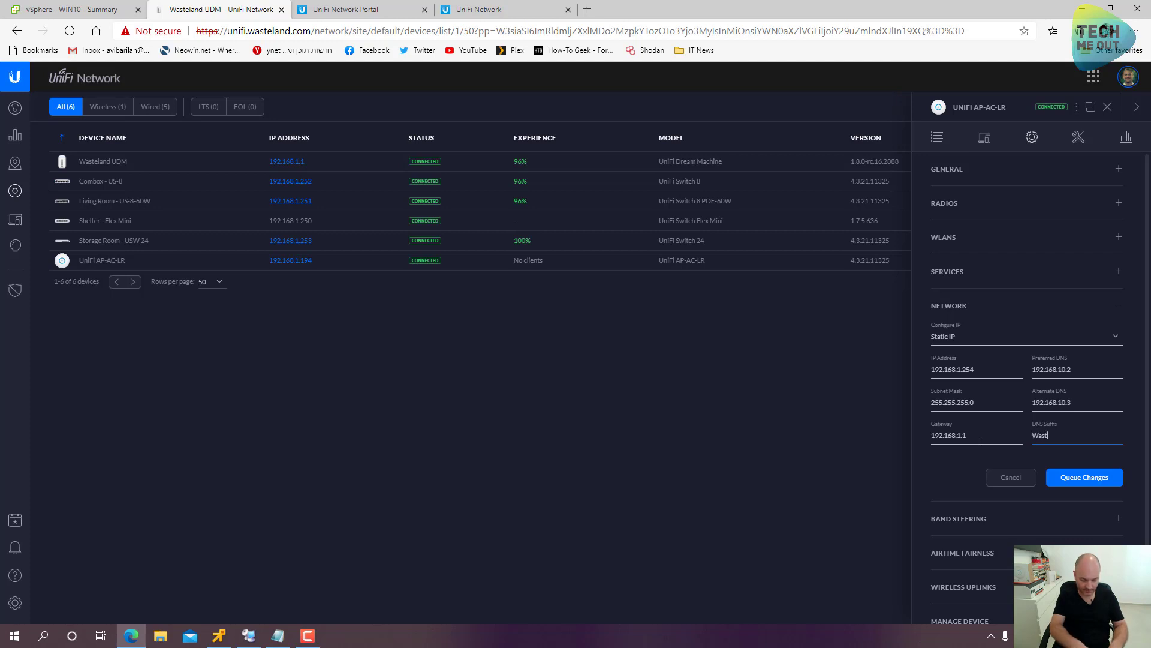
pyautogui.write('eland.com')
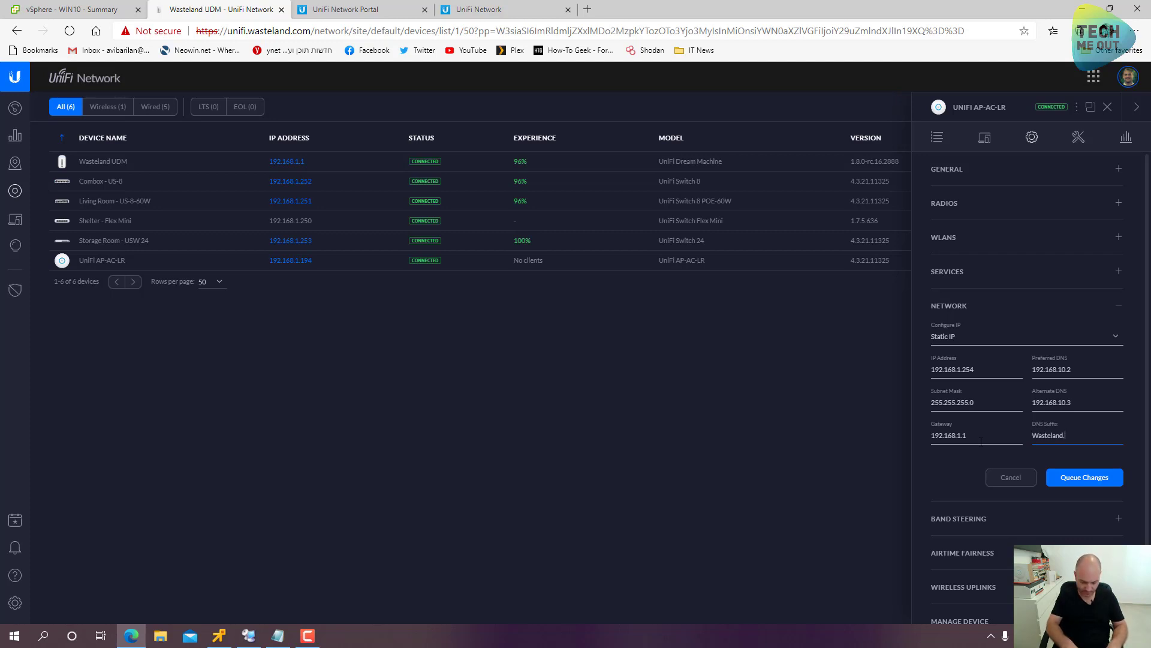
pyautogui.click(1086, 476)
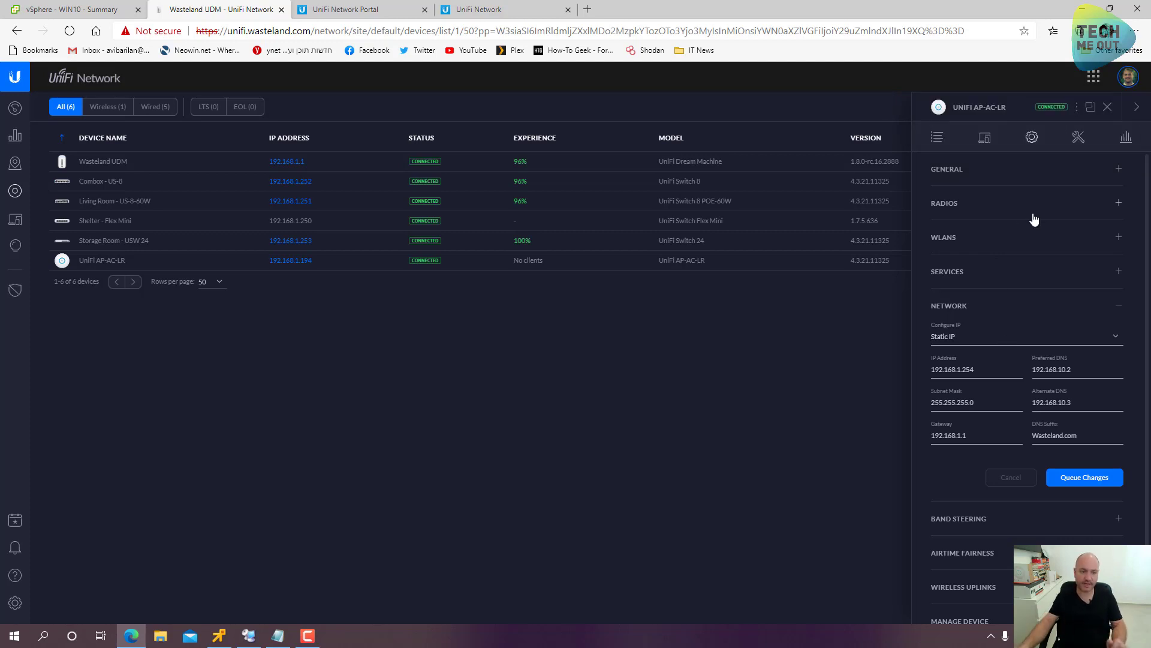
pyautogui.click(936, 140)
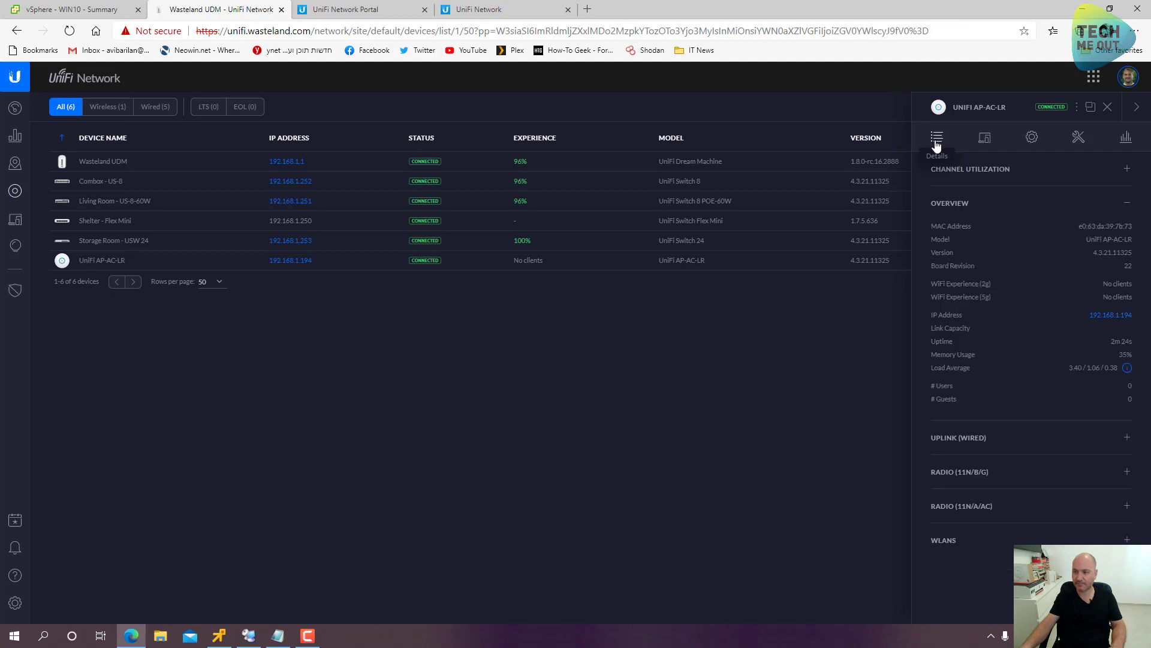
# Step: Save the alias 'Living Room - AP-AC-LR' under General settings and return to the device list
pyautogui.click(978, 138)
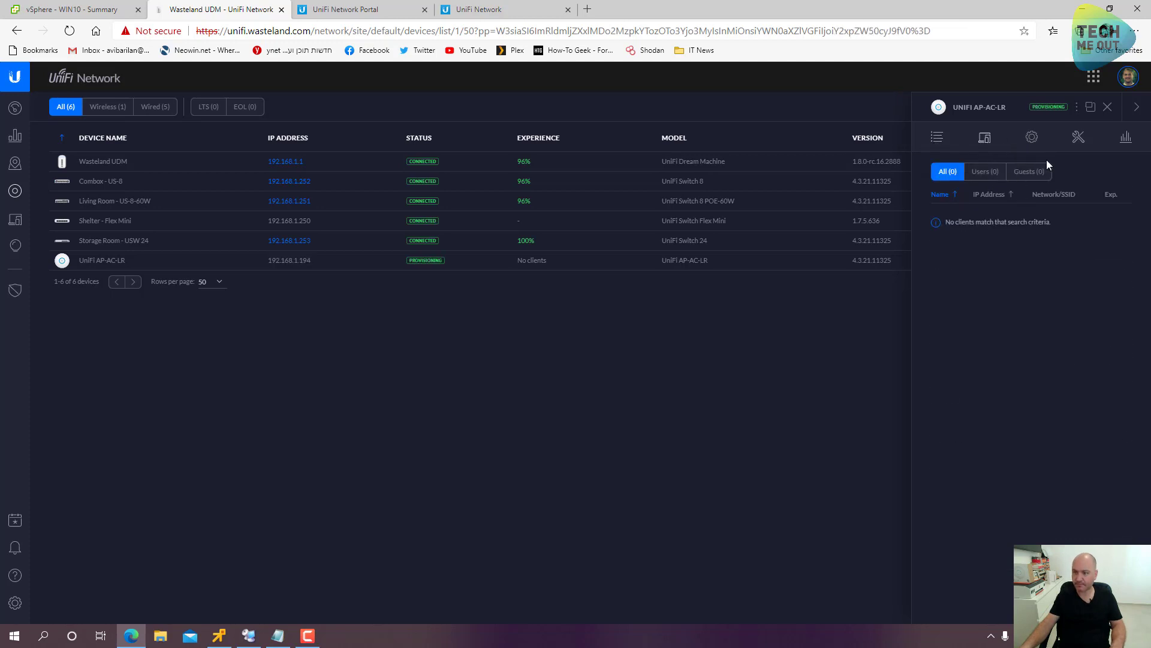
pyautogui.click(1031, 137)
pyautogui.click(979, 173)
pyautogui.click(973, 197)
pyautogui.write('L')
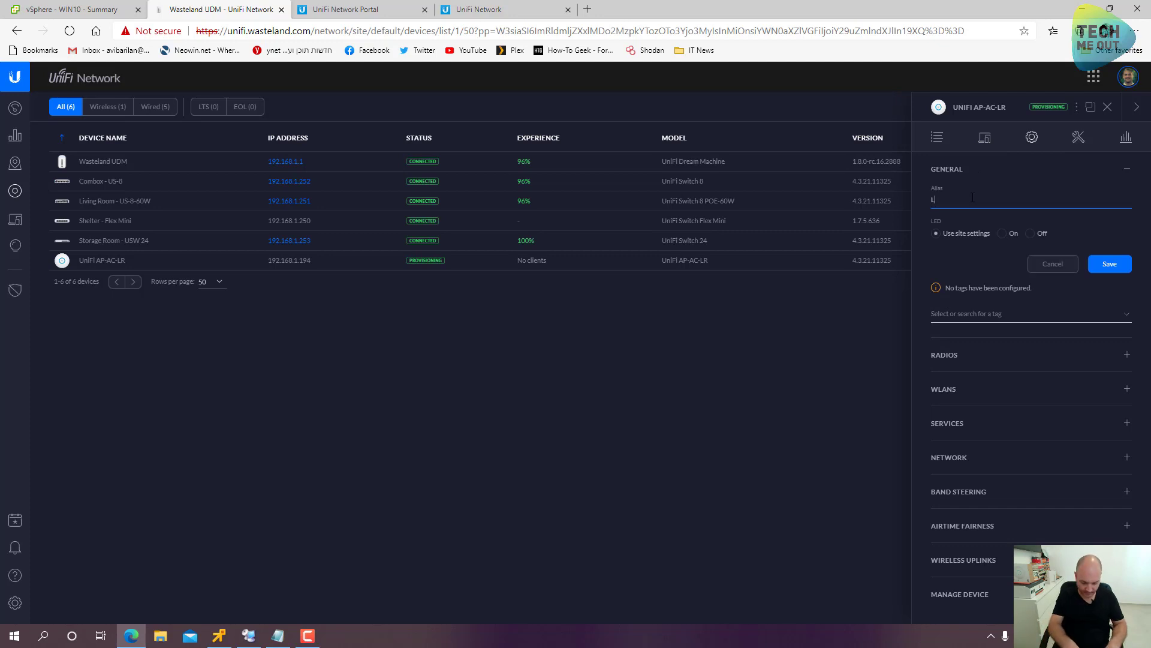
pyautogui.write('ivi')
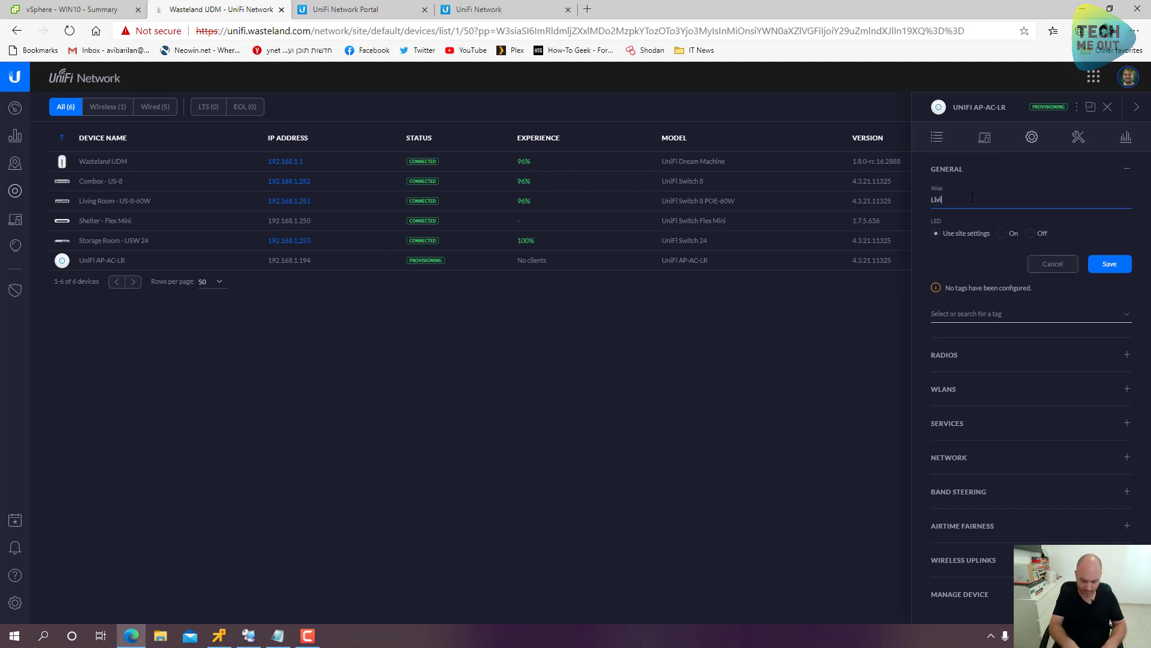
pyautogui.write('ng Room')
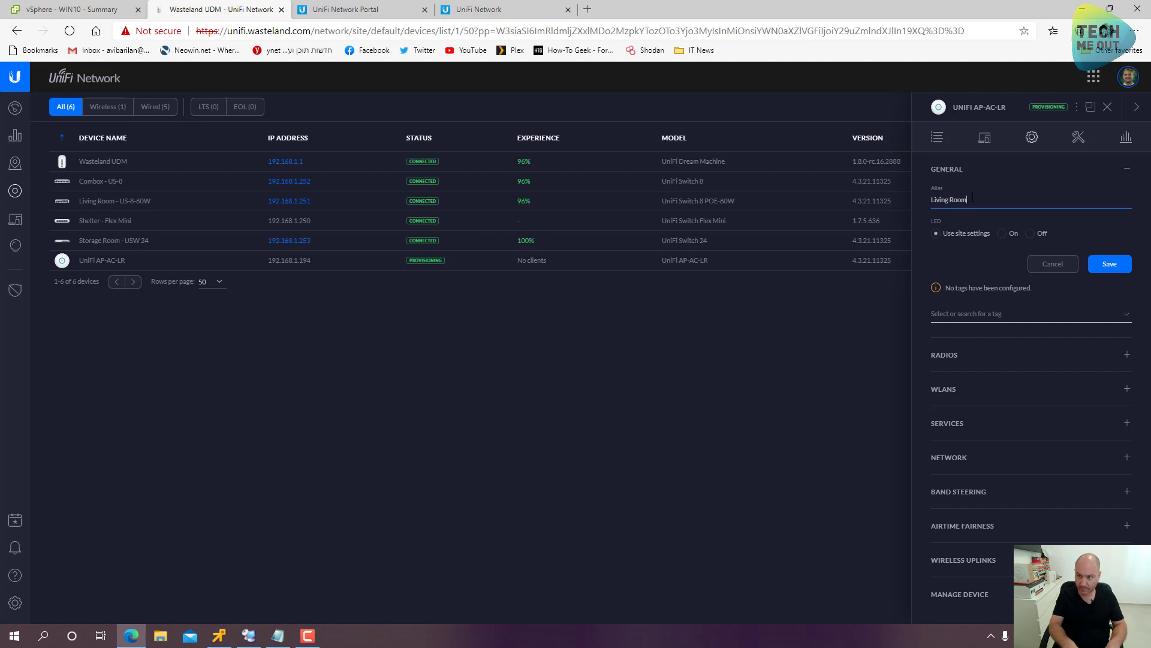
pyautogui.write(' - AP-AC-LR')
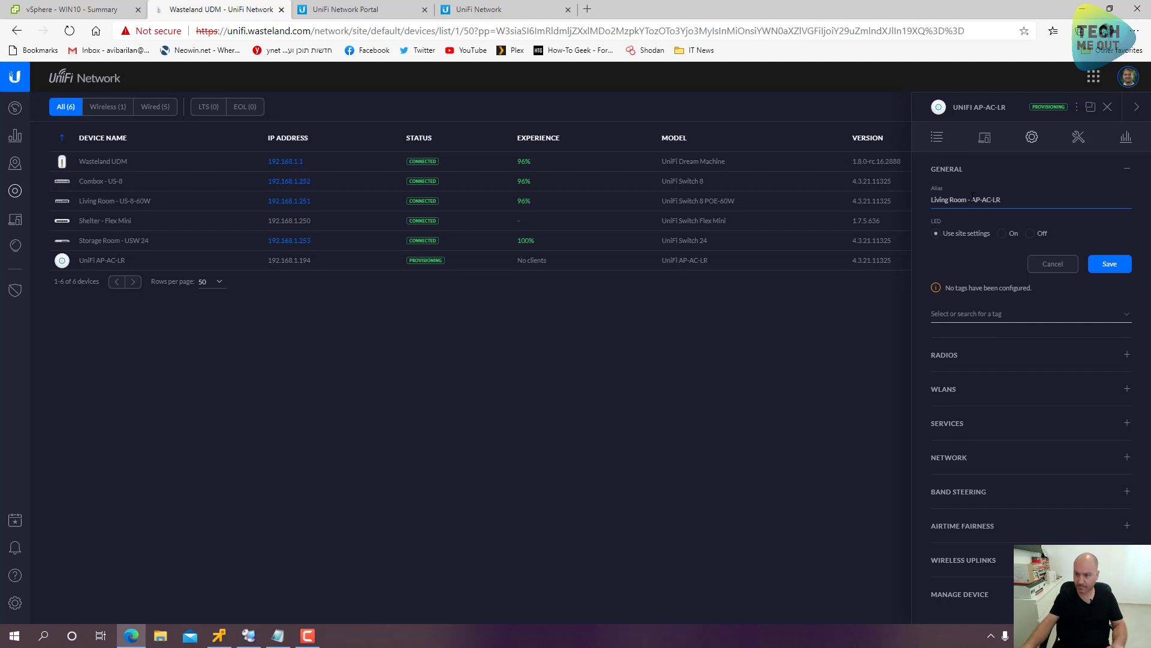
pyautogui.click(1114, 264)
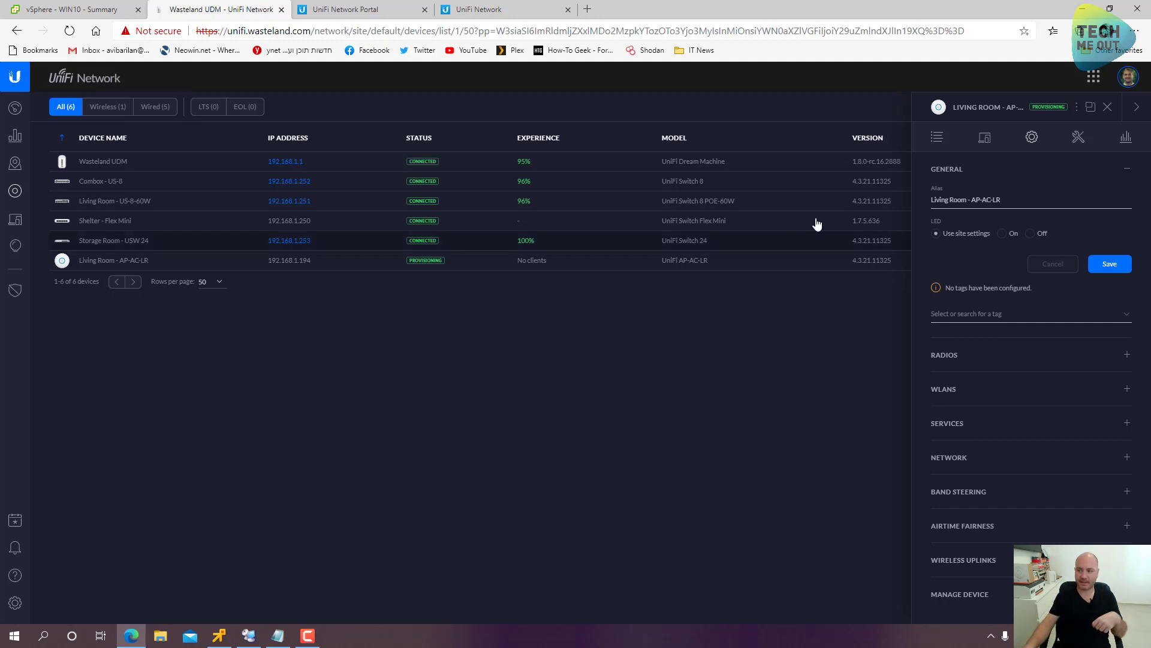
pyautogui.click(1106, 107)
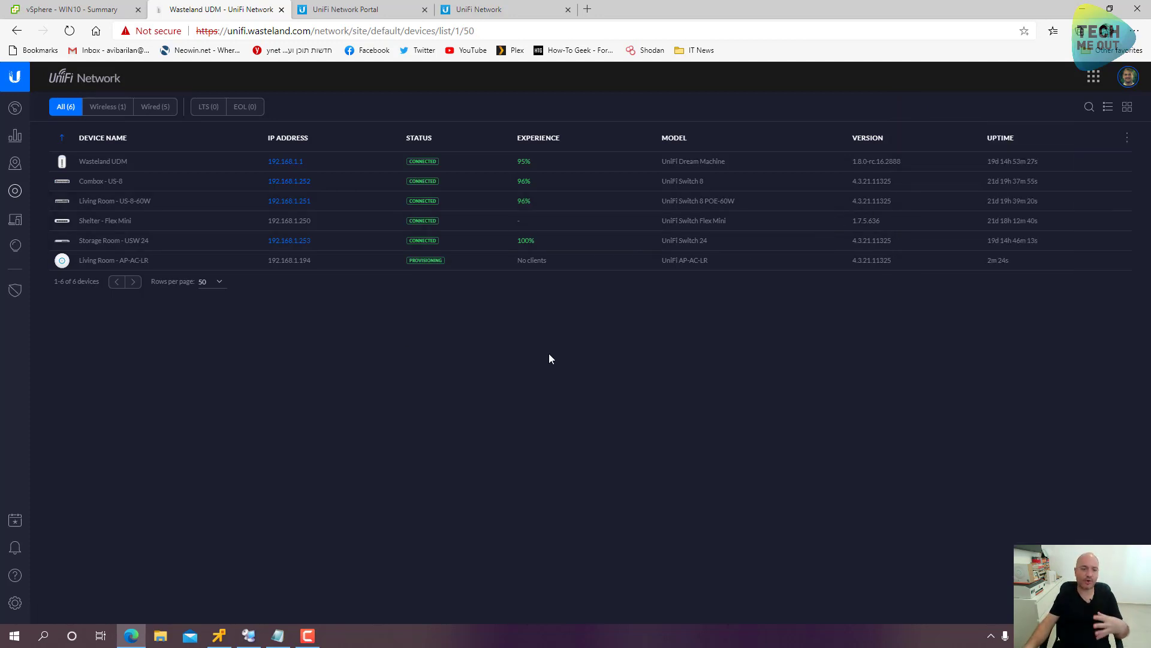